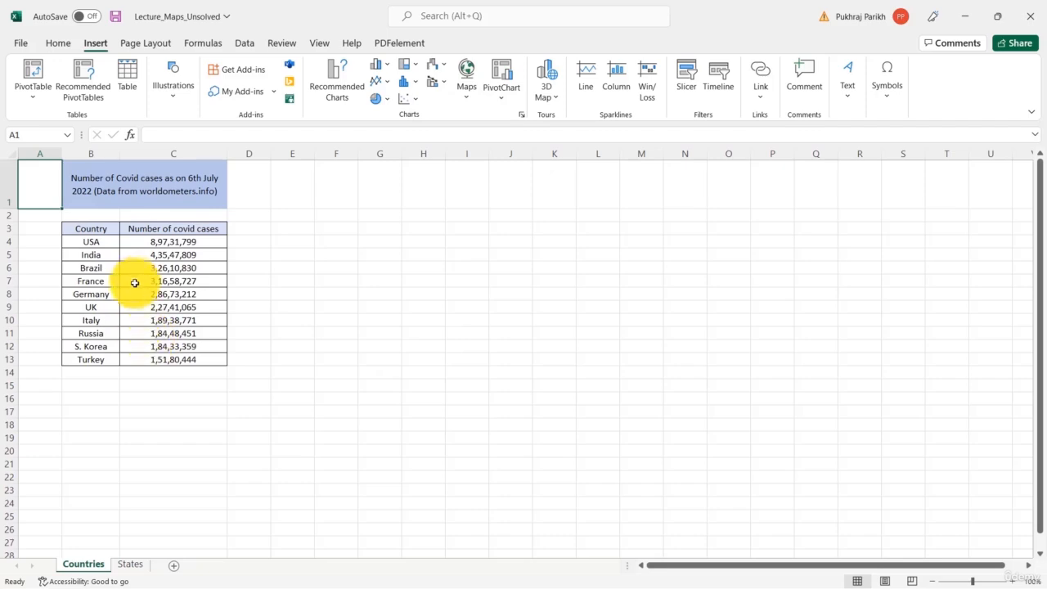
Insert a filled map chart from the country and Covid case data in B3:C13
{"action": "left_click_drag", "start_coordinate": [93, 229], "coordinate": [171, 357]}
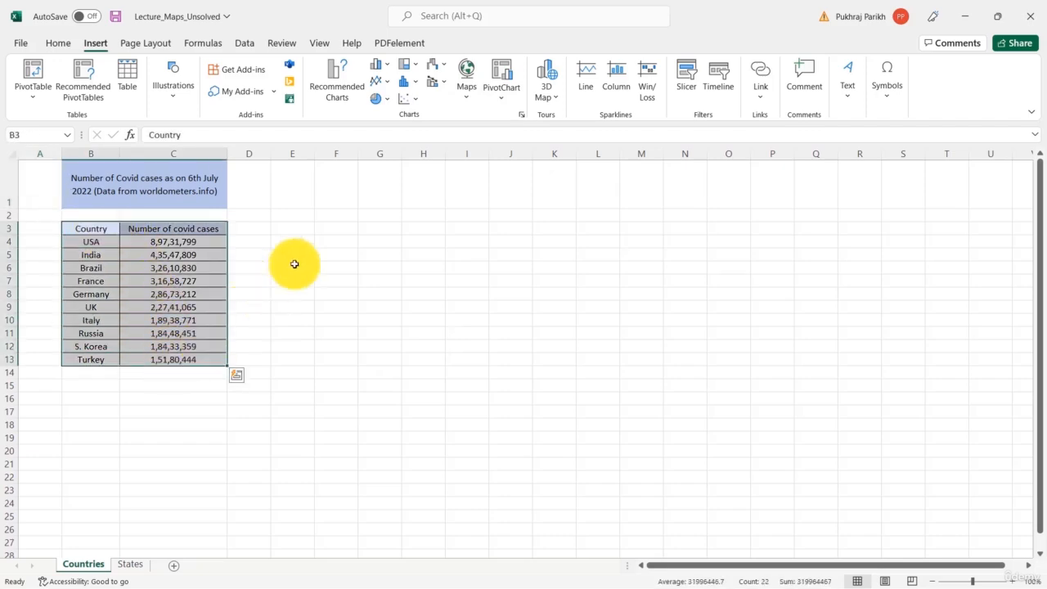
{"action": "left_click", "coordinate": [465, 88]}
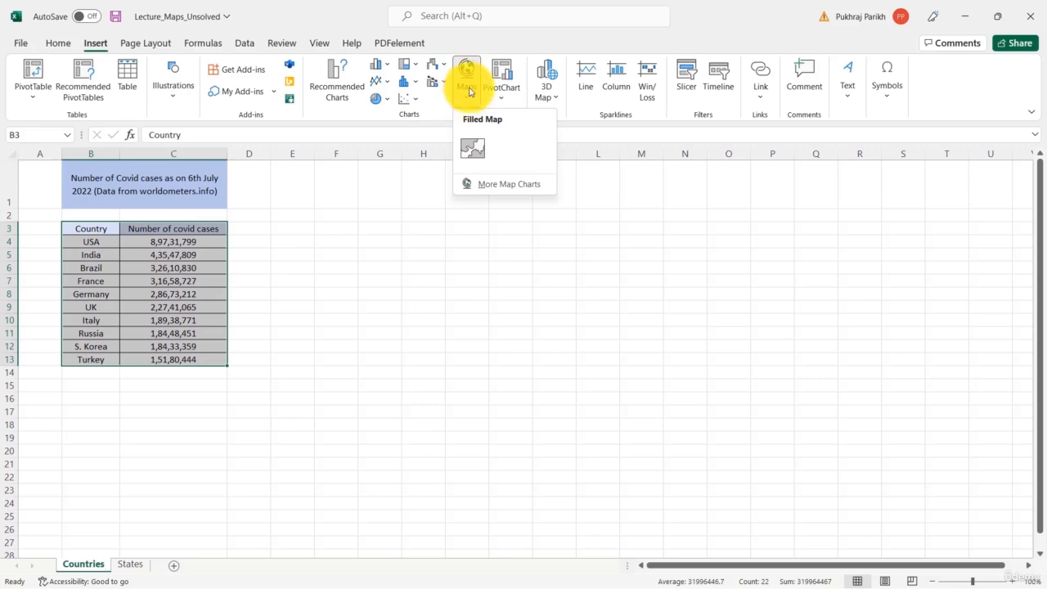
{"action": "left_click", "coordinate": [471, 148]}
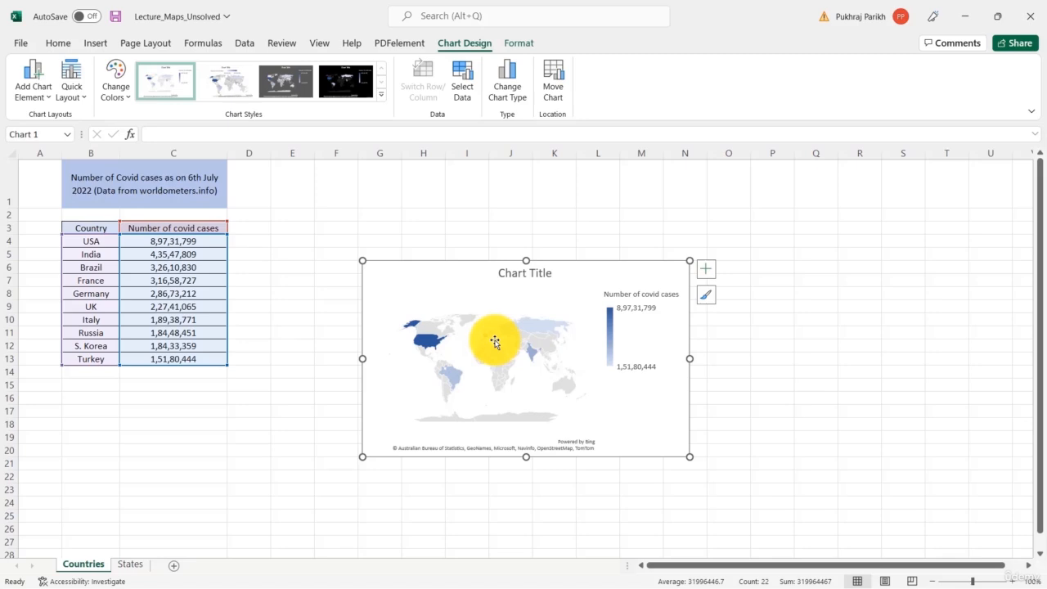
Enlarge the map chart to span about columns E to O and rows 2 to 22, and inspect countries on the map
{"action": "left_click", "coordinate": [439, 330]}
{"action": "mouse_move", "coordinate": [438, 330]}
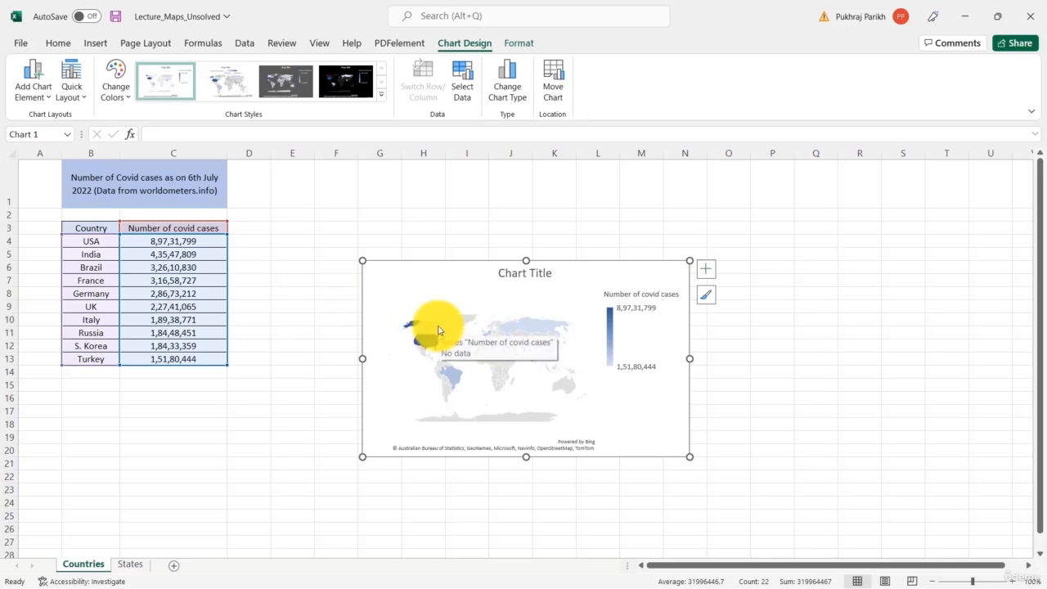
{"action": "left_click", "coordinate": [407, 300]}
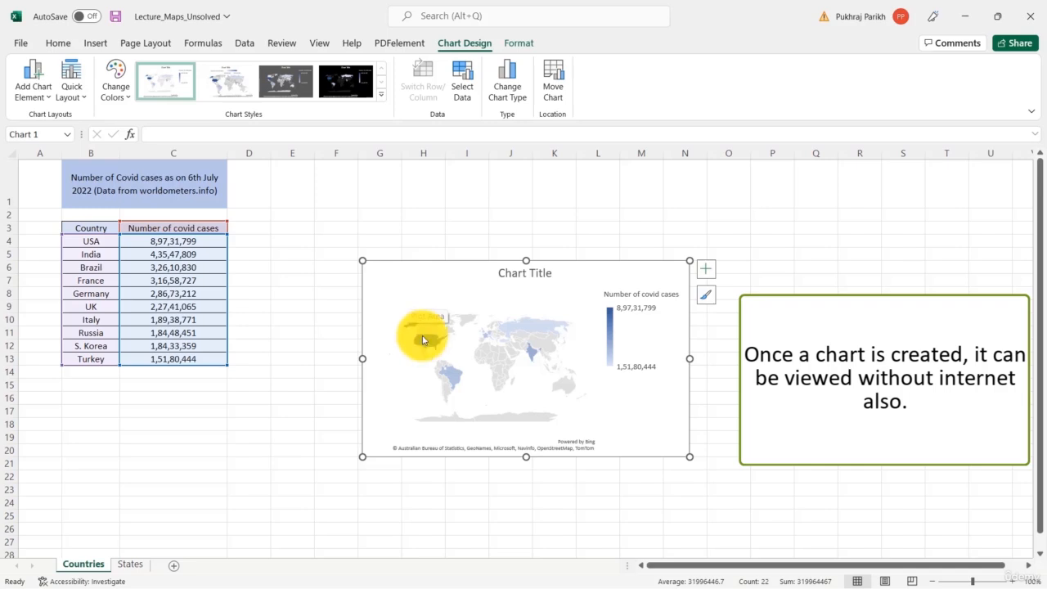
{"action": "left_click_drag", "start_coordinate": [362, 261], "coordinate": [299, 209]}
{"action": "left_click_drag", "start_coordinate": [689, 457], "coordinate": [746, 483]}
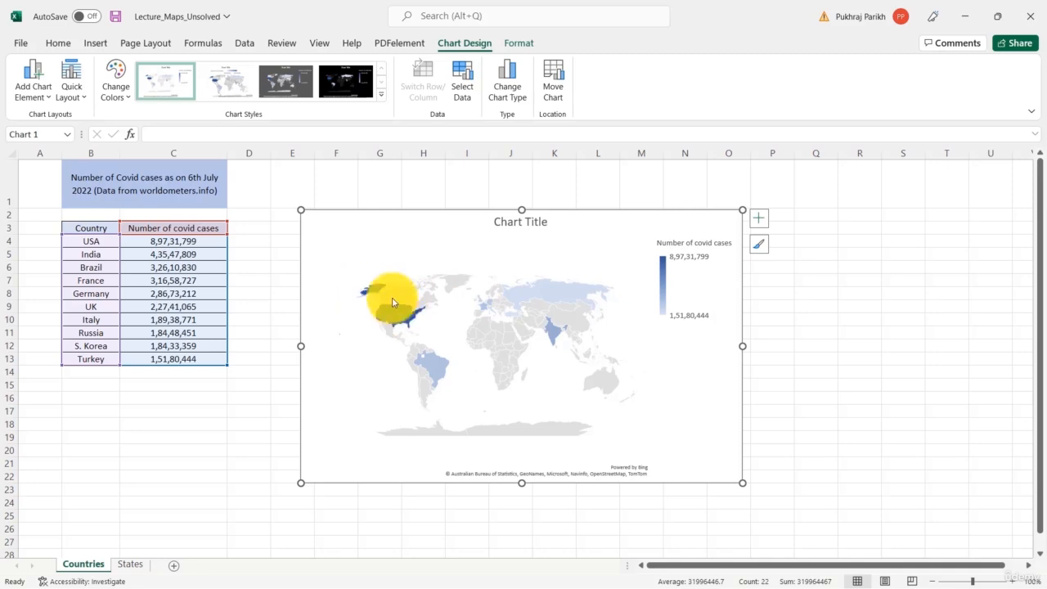
{"action": "mouse_move", "coordinate": [555, 336]}
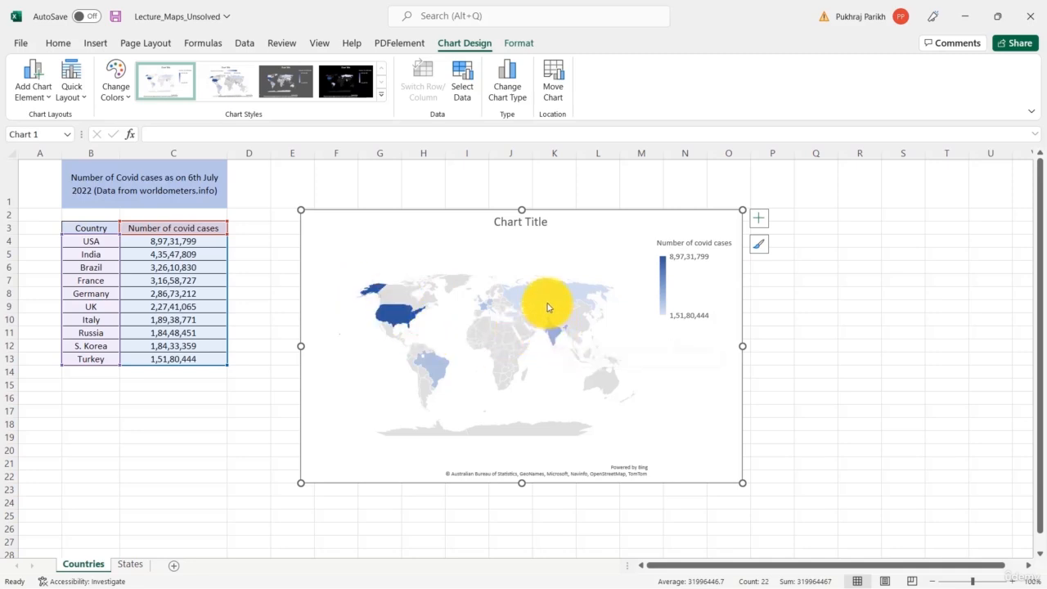
{"action": "mouse_move", "coordinate": [547, 296]}
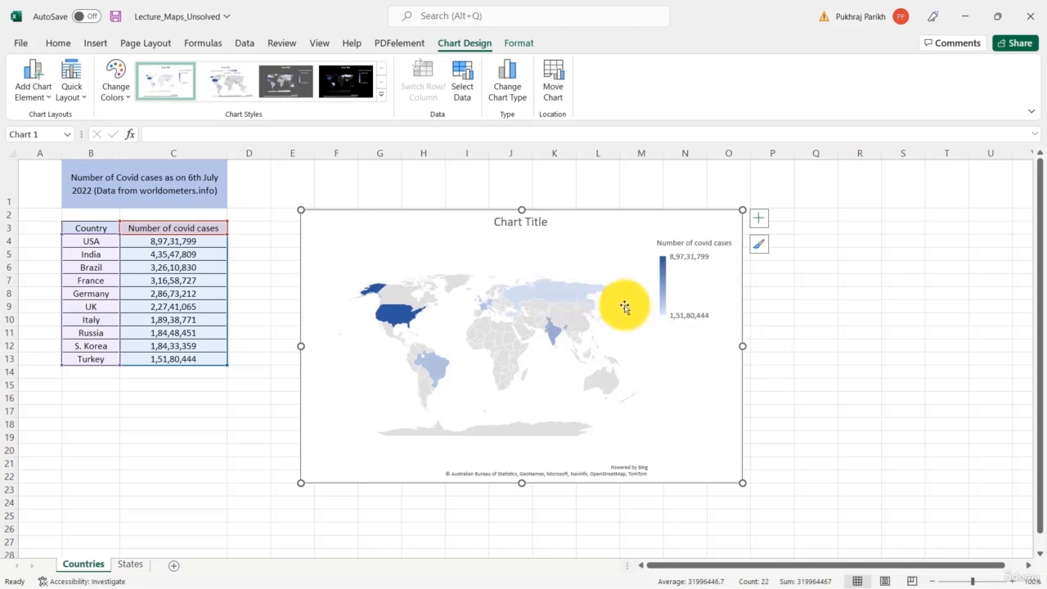
Open the formatting options for the map's chart area
{"action": "right_click", "coordinate": [586, 249]}
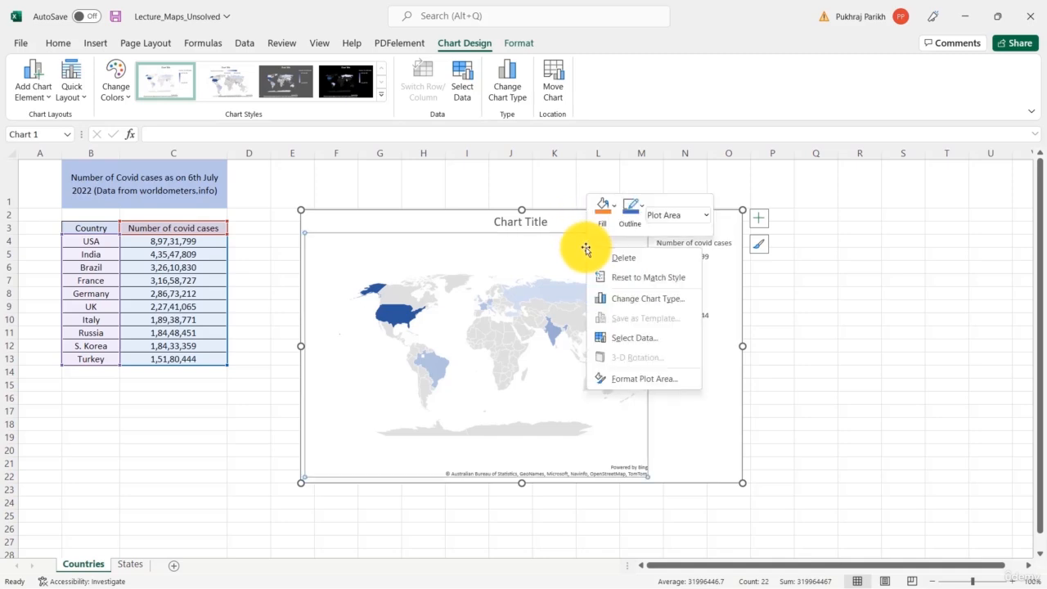
{"action": "left_click", "coordinate": [658, 387]}
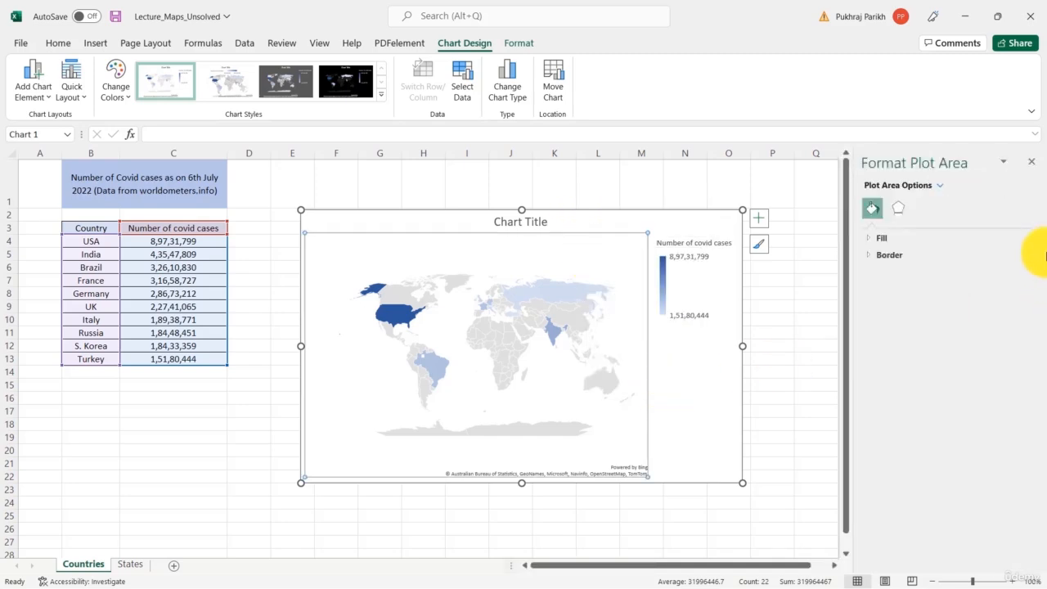
{"action": "left_click", "coordinate": [942, 187]}
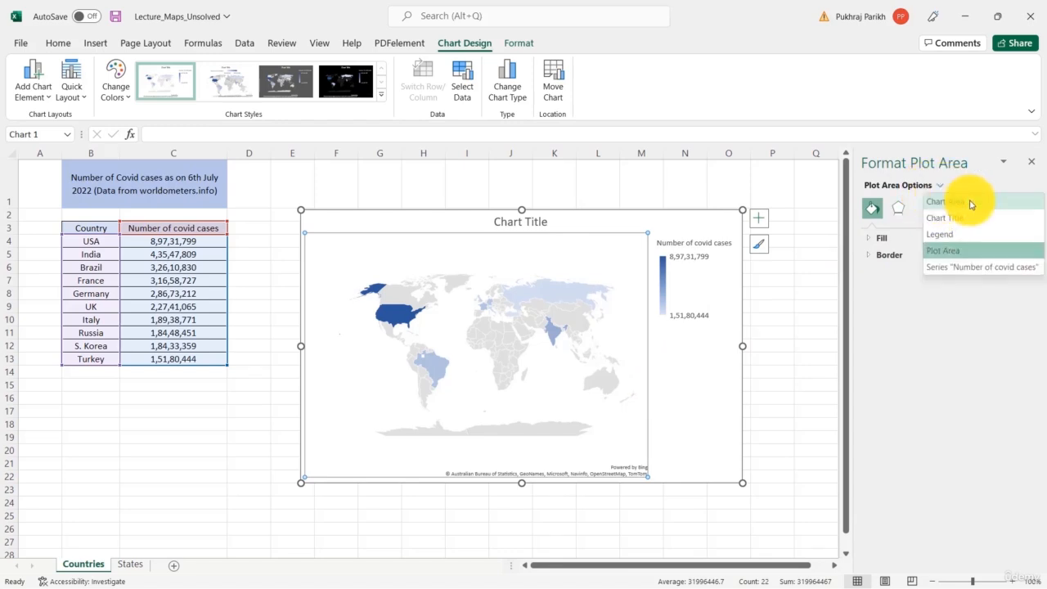
{"action": "left_click", "coordinate": [945, 202]}
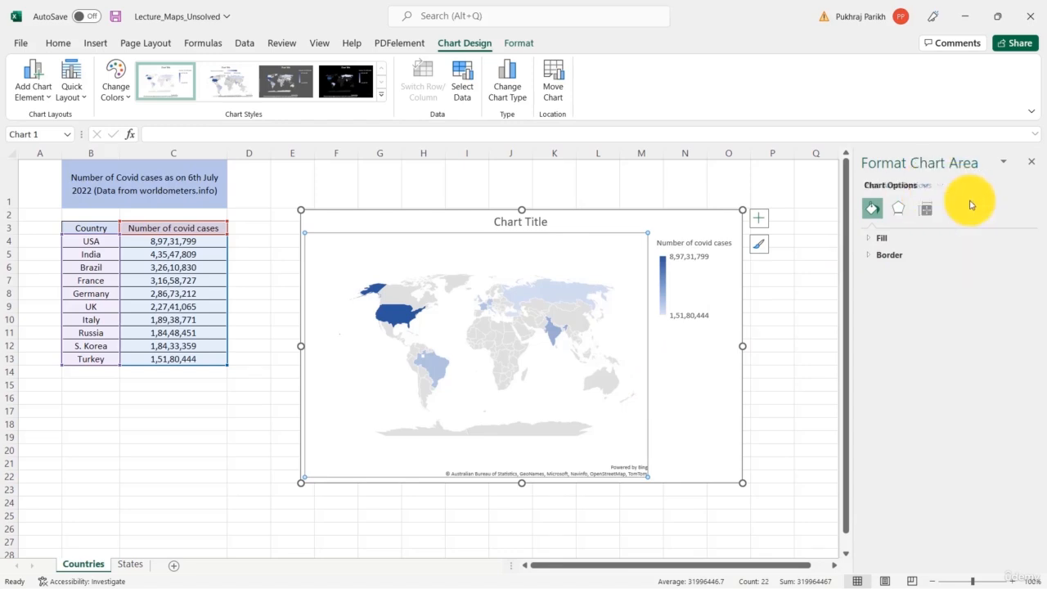
Try a solid orange fill on the chart area and restore its automatic fill
{"action": "left_click", "coordinate": [877, 238]}
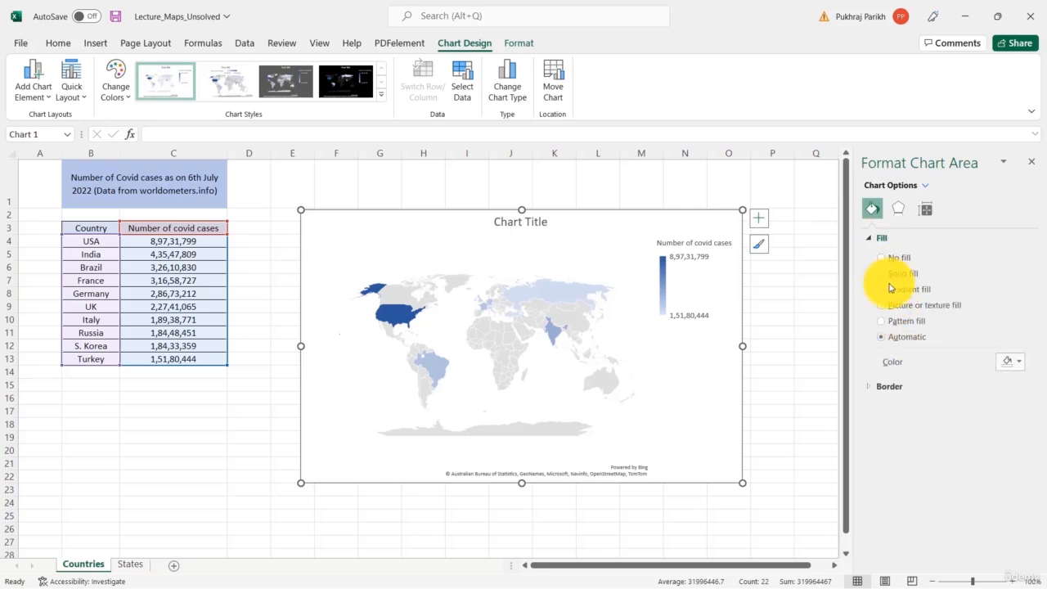
{"action": "left_click", "coordinate": [887, 273]}
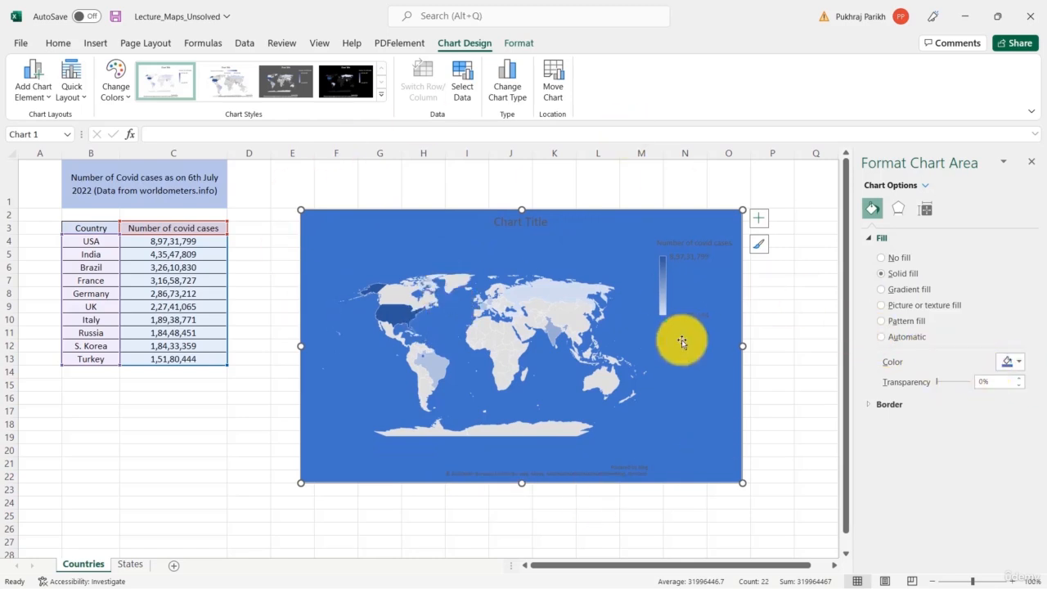
{"action": "left_click", "coordinate": [1016, 363]}
{"action": "left_click", "coordinate": [996, 399]}
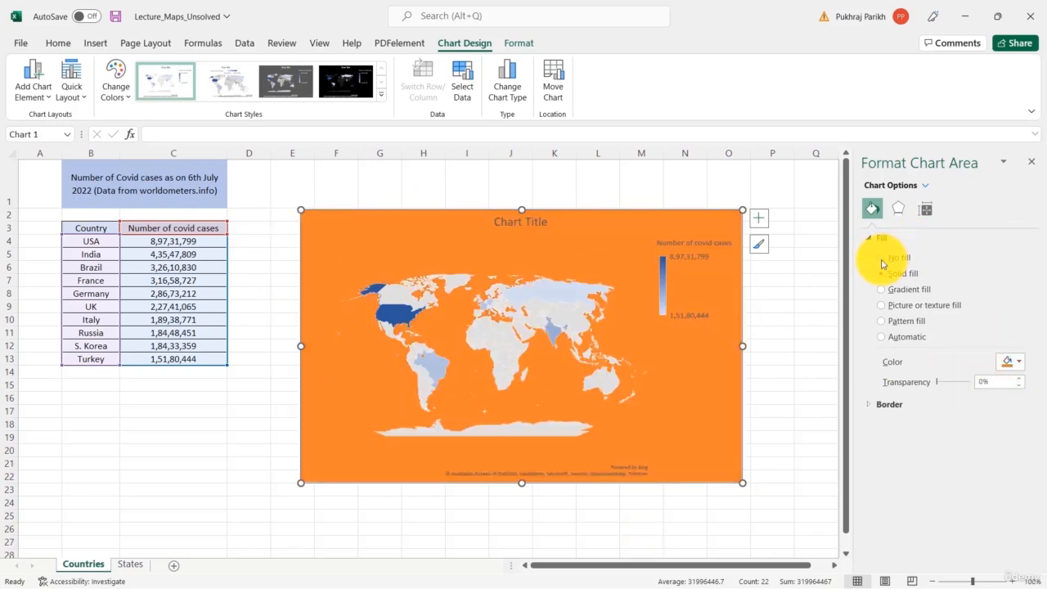
{"action": "left_click", "coordinate": [881, 337]}
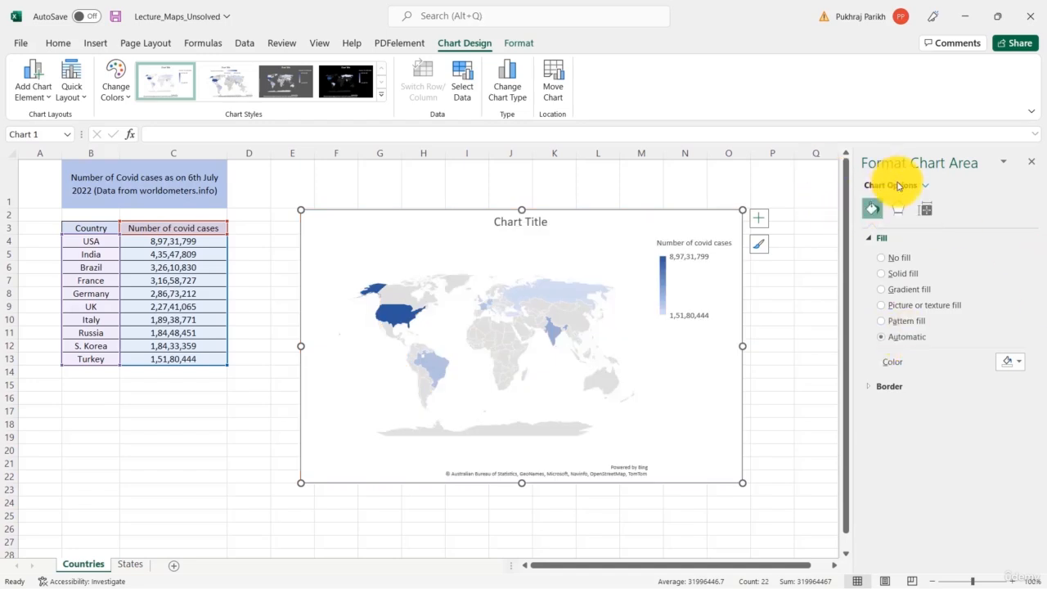
Show the chart title's formatting options and set the legend's fill to No fill
{"action": "left_click", "coordinate": [925, 186]}
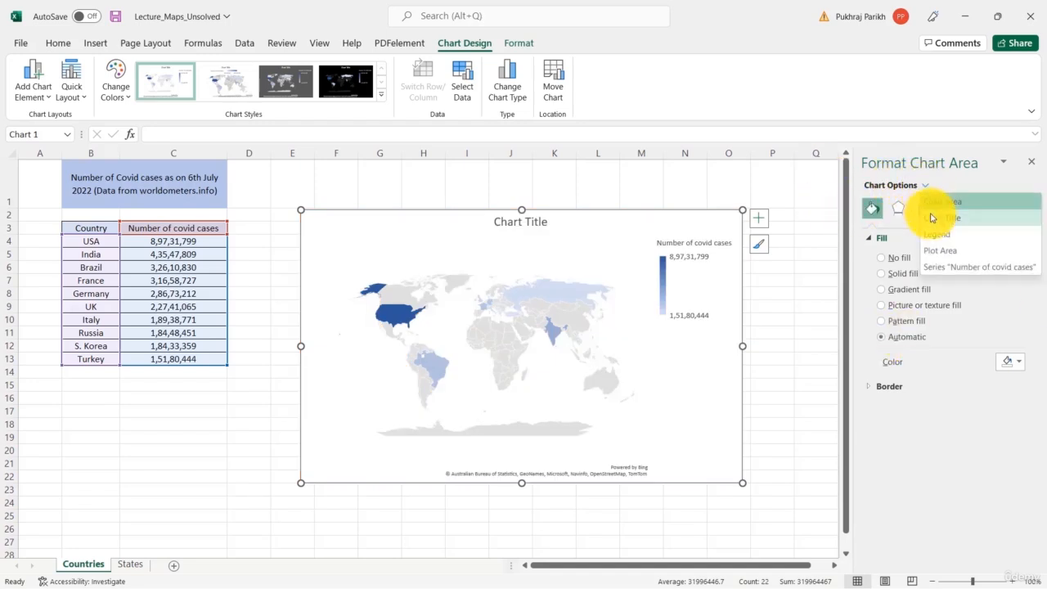
{"action": "left_click", "coordinate": [932, 217]}
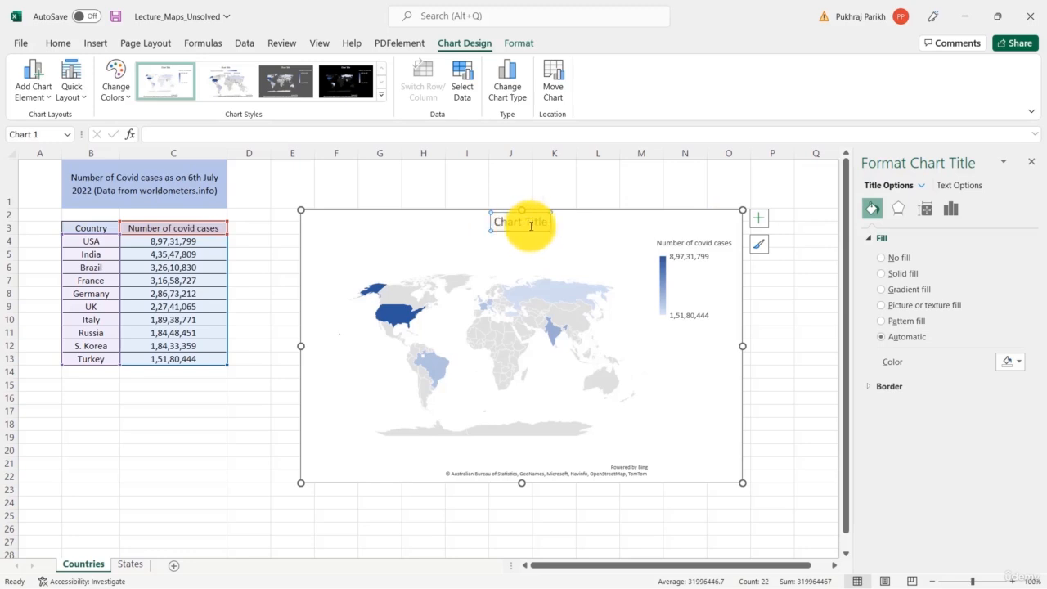
{"action": "left_click", "coordinate": [922, 185]}
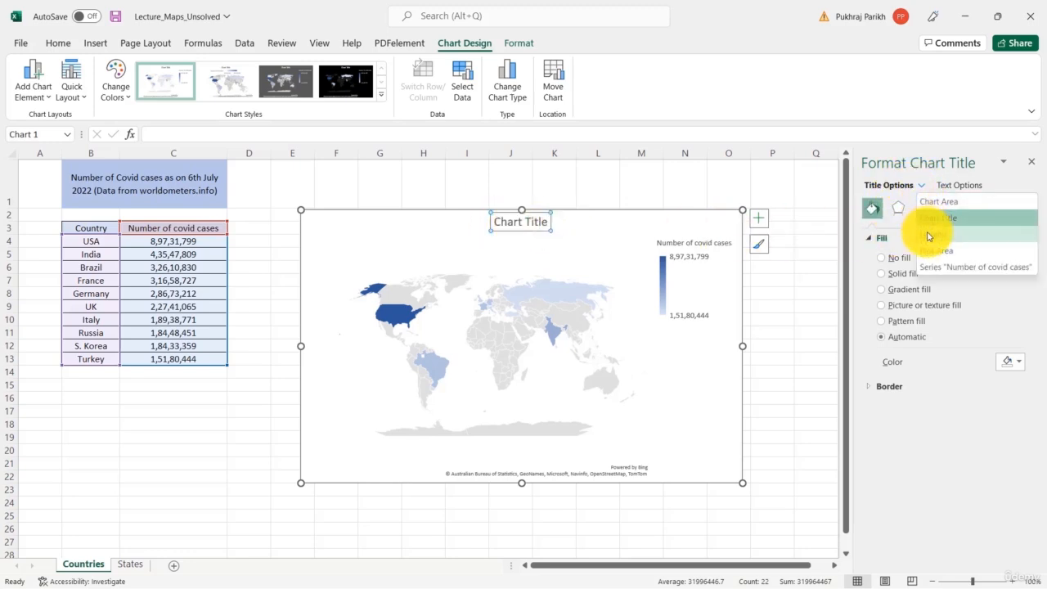
{"action": "left_click", "coordinate": [928, 235]}
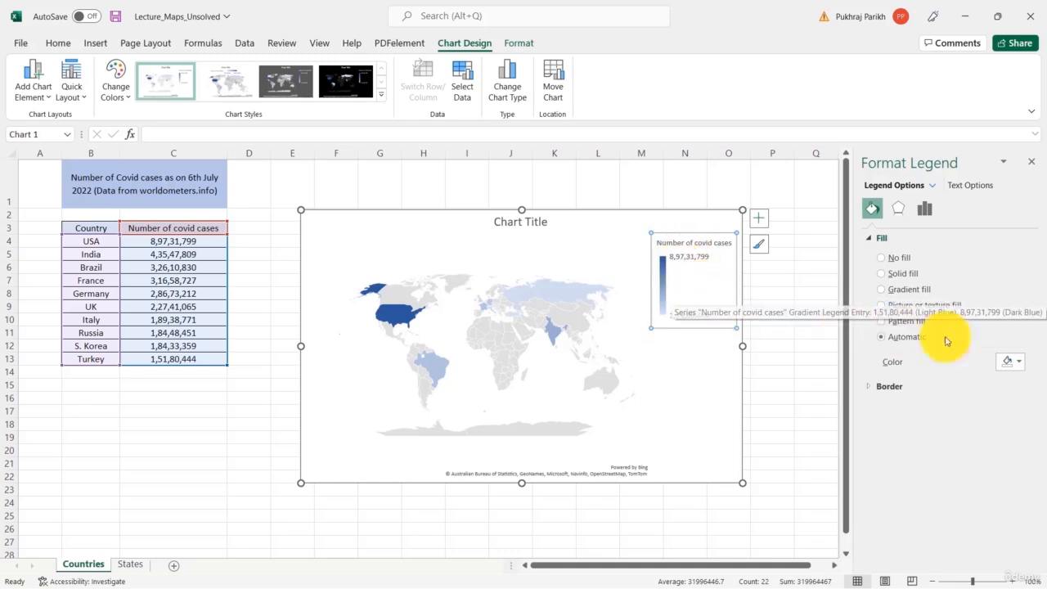
{"action": "left_click", "coordinate": [882, 258]}
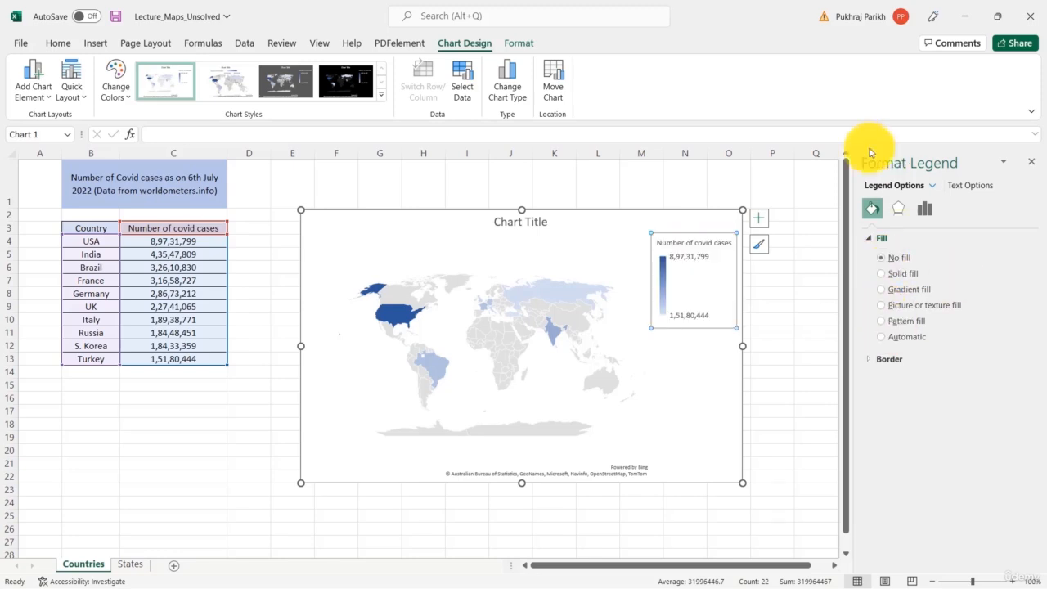
Try a solid fill on the plot area and set its fill to No fill
{"action": "left_click", "coordinate": [932, 186]}
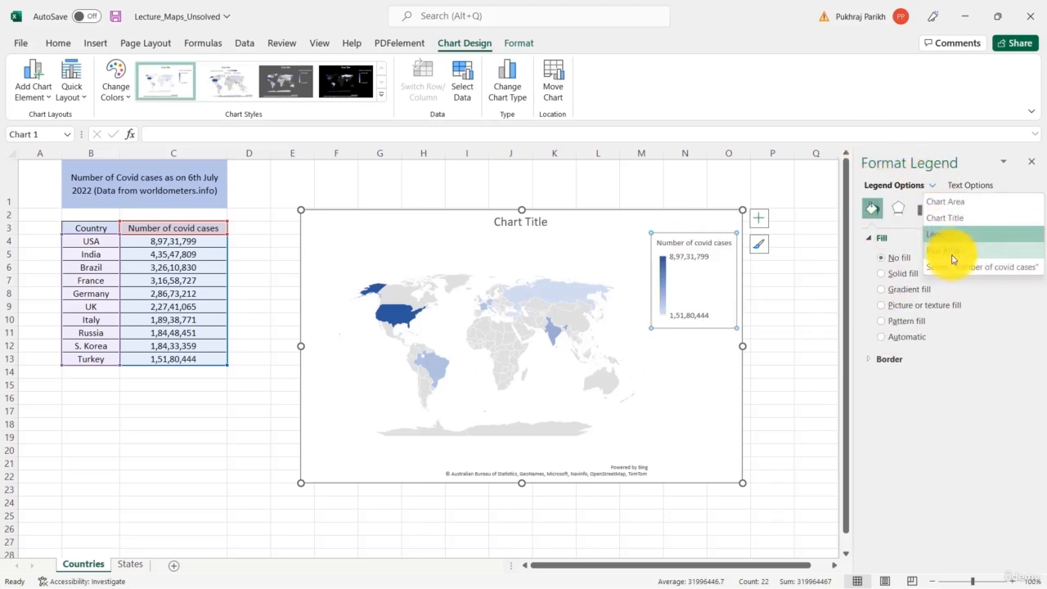
{"action": "left_click", "coordinate": [946, 253]}
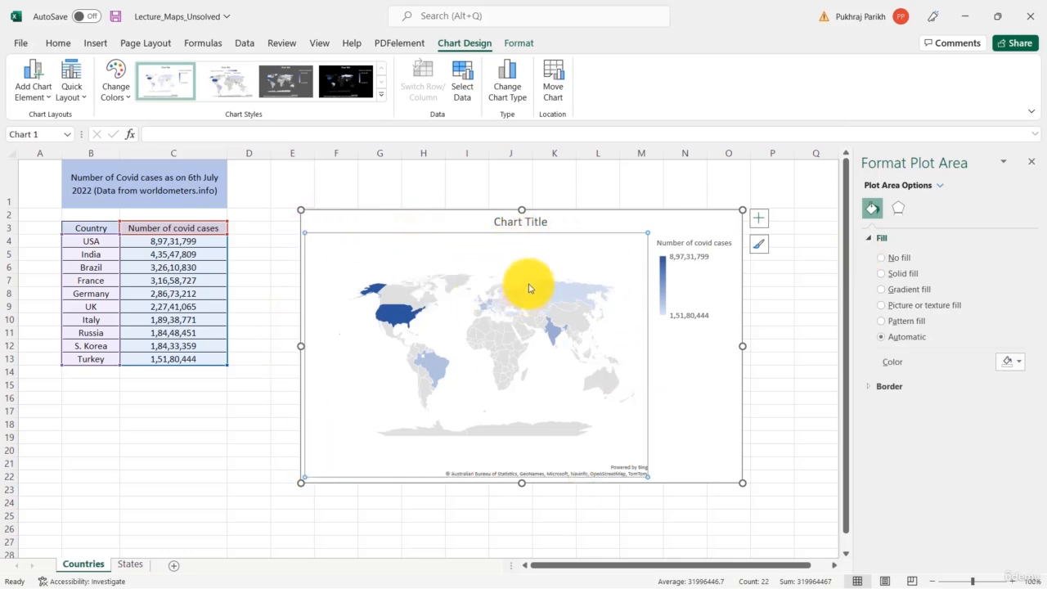
{"action": "left_click", "coordinate": [885, 277]}
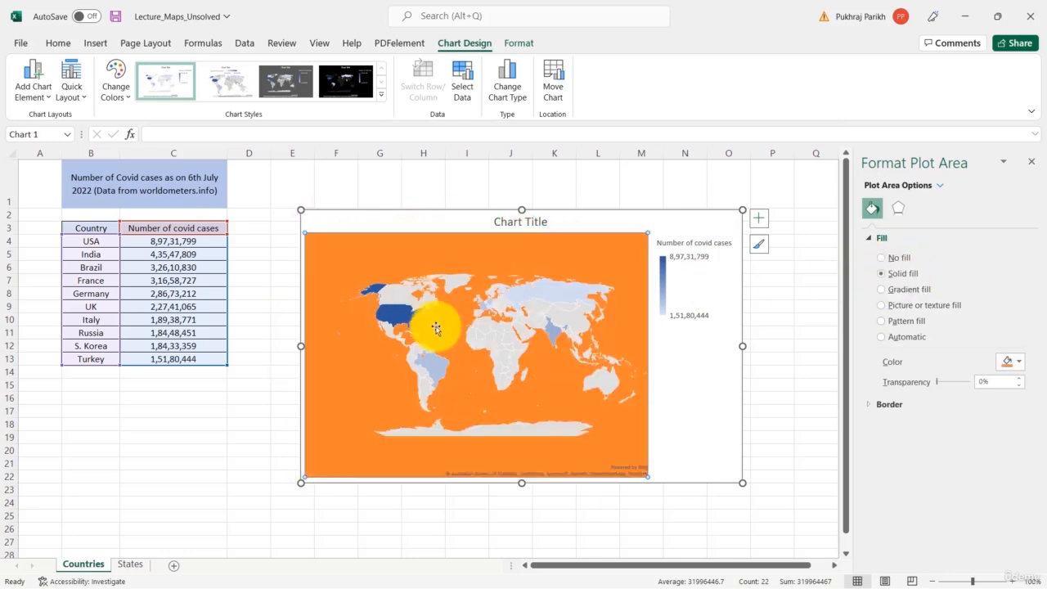
{"action": "left_click", "coordinate": [881, 257]}
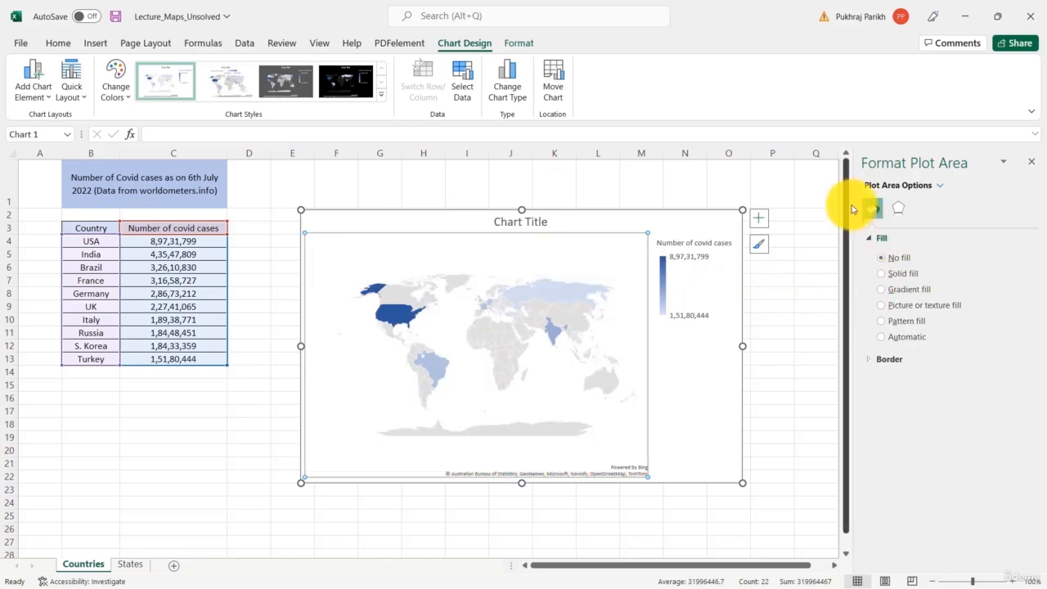
Show the map projection, area and label settings of the "Number of covid cases" series
{"action": "left_click", "coordinate": [937, 185]}
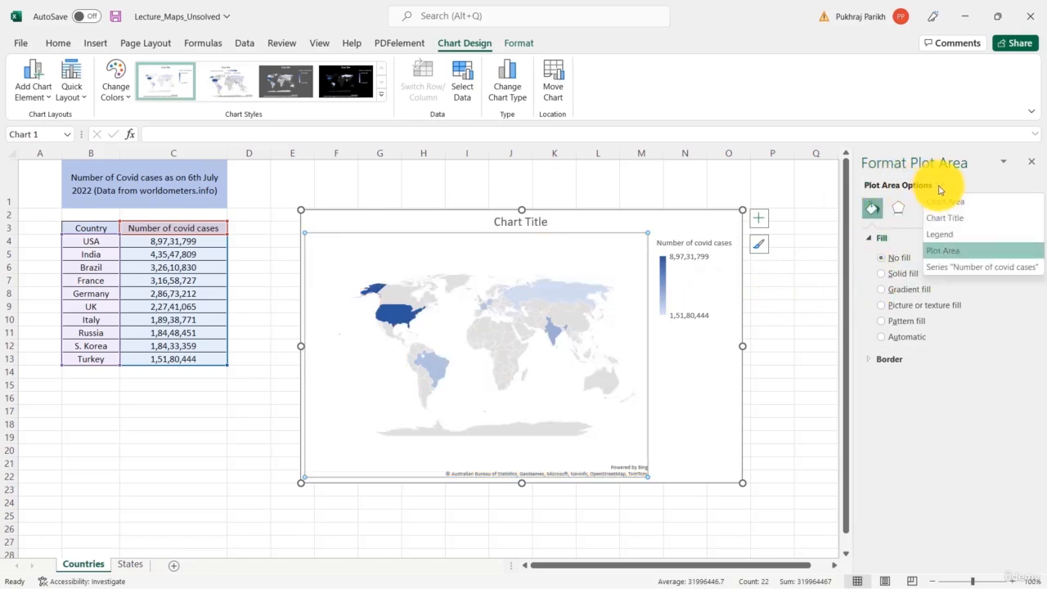
{"action": "left_click", "coordinate": [962, 270]}
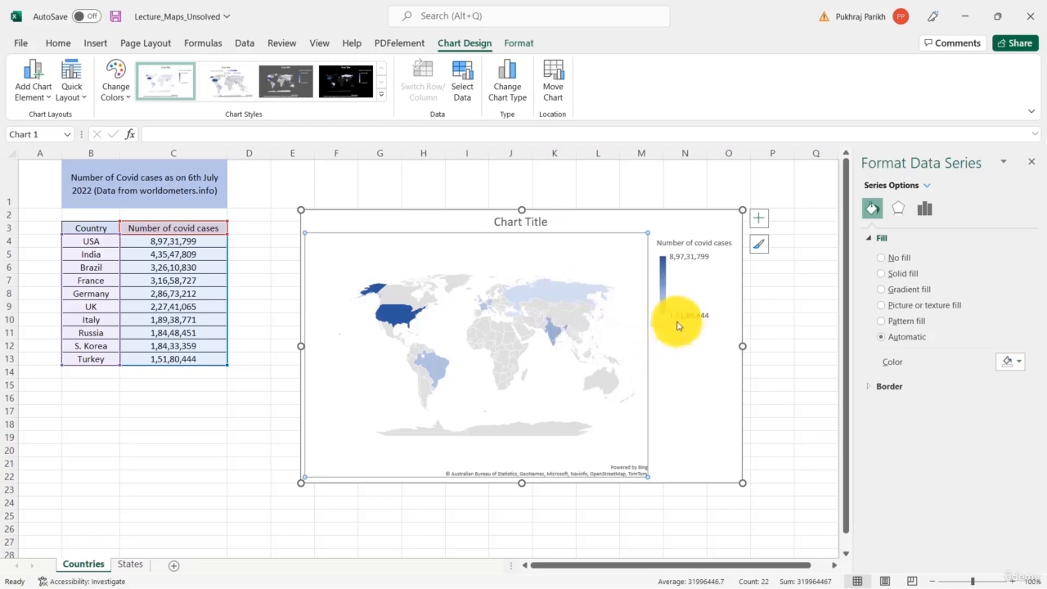
{"action": "left_click", "coordinate": [899, 209]}
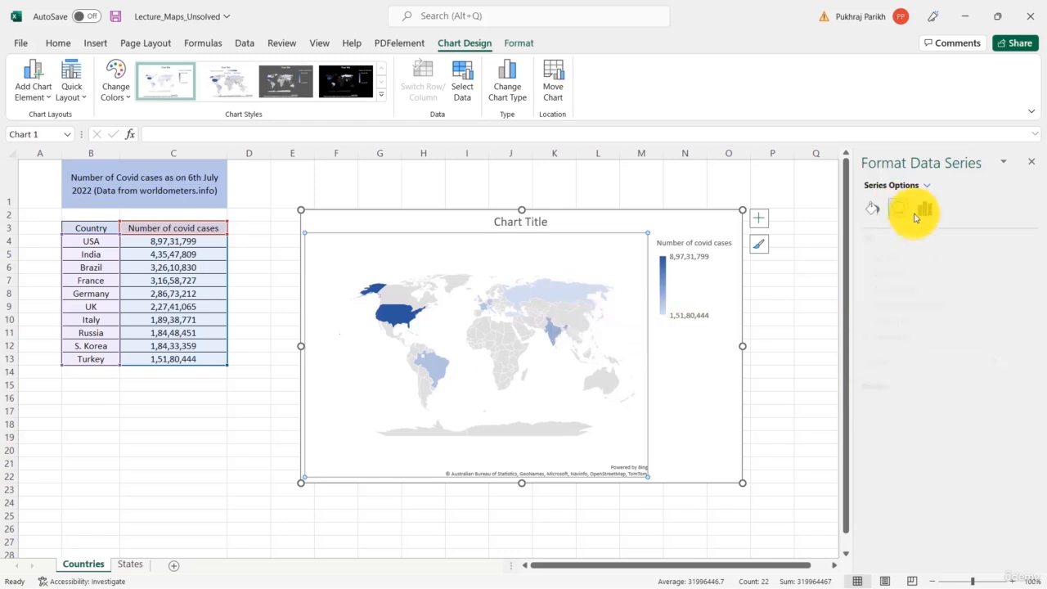
{"action": "left_click", "coordinate": [923, 214]}
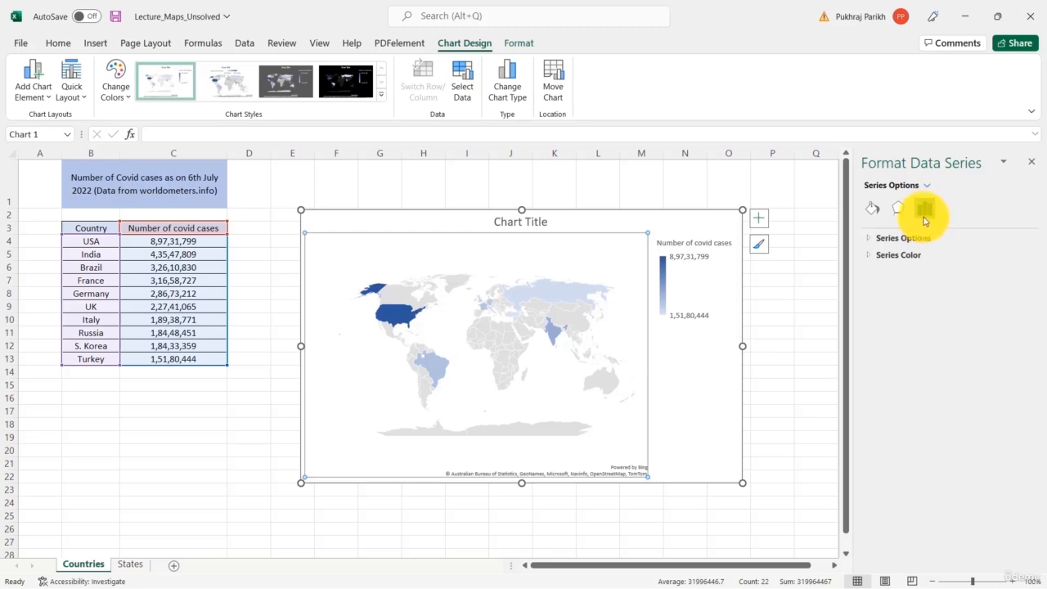
{"action": "left_click", "coordinate": [869, 240]}
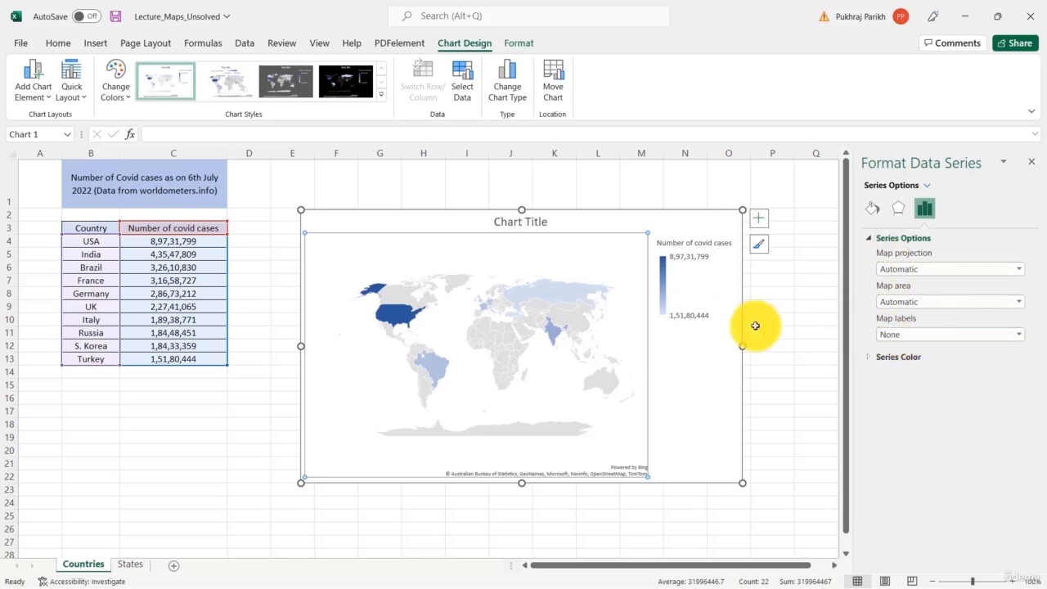
Examine the available map projections and map area choices, keeping both set to Automatic
{"action": "left_click", "coordinate": [1017, 270]}
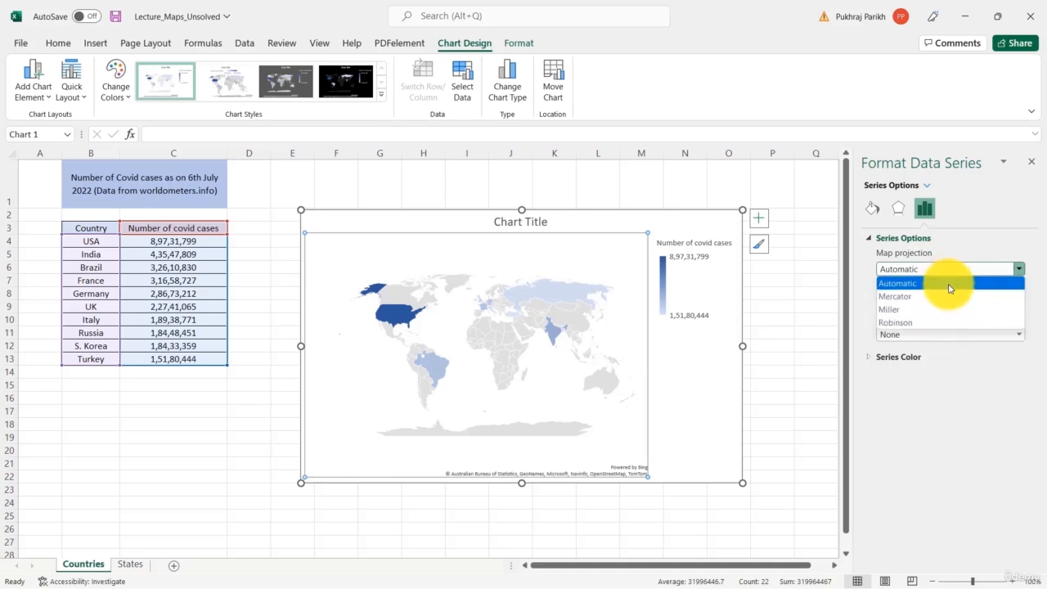
{"action": "left_click", "coordinate": [1018, 272]}
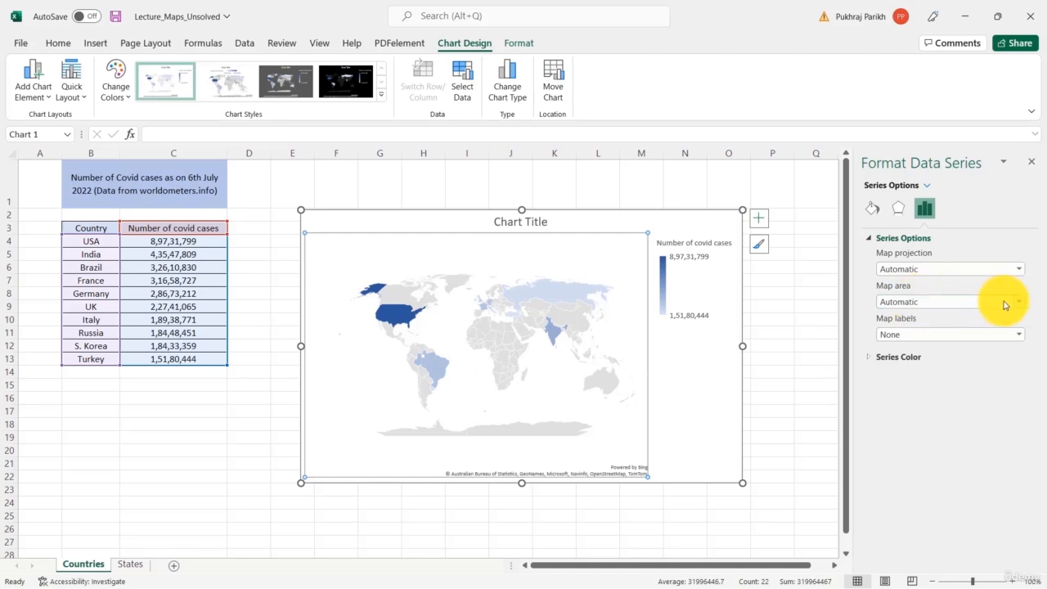
{"action": "left_click", "coordinate": [1021, 305]}
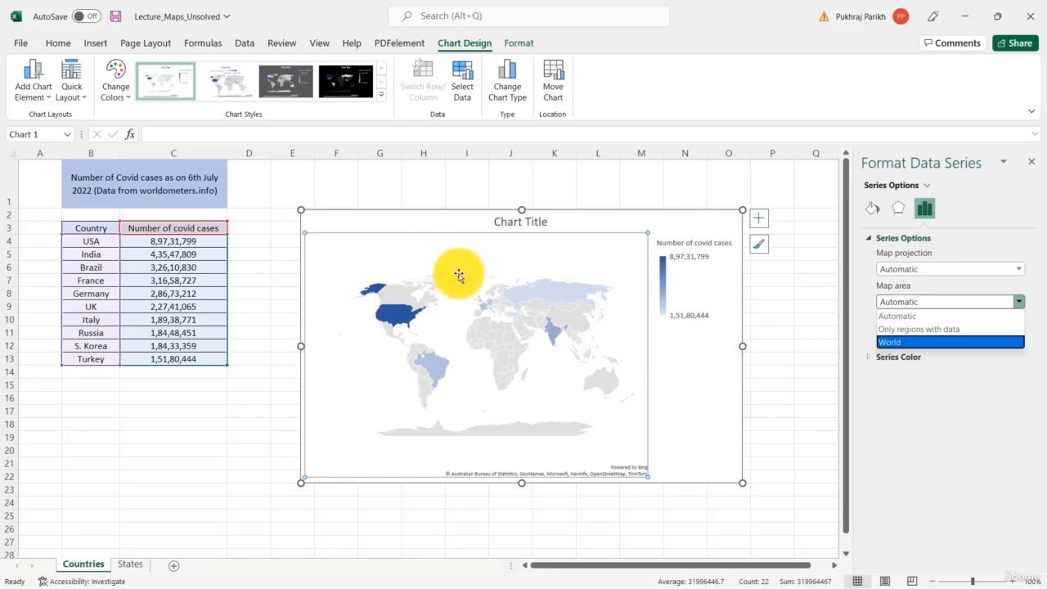
{"action": "key", "text": "Up"}
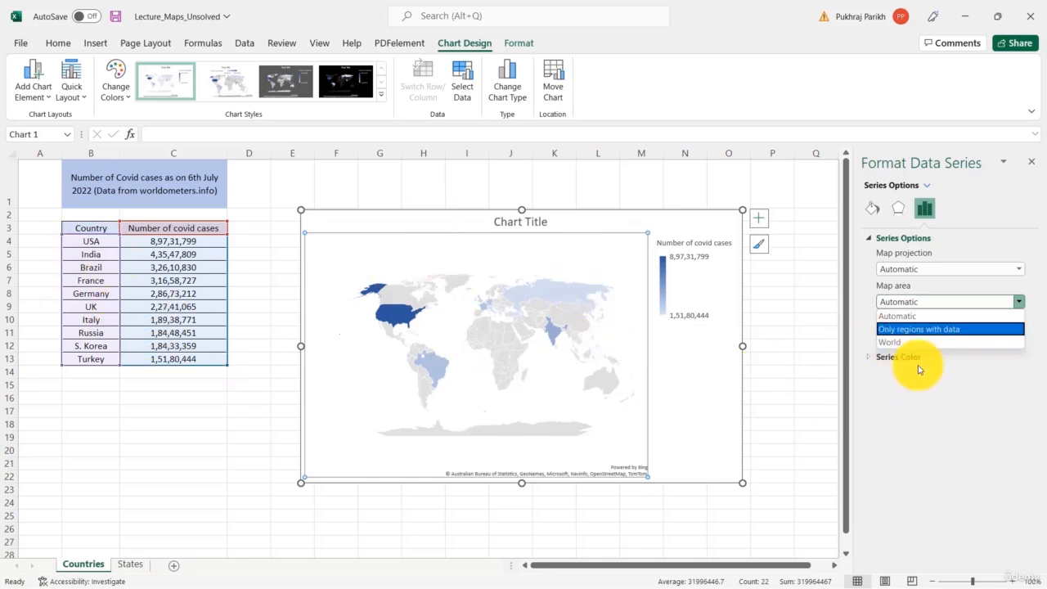
{"action": "left_click", "coordinate": [894, 319]}
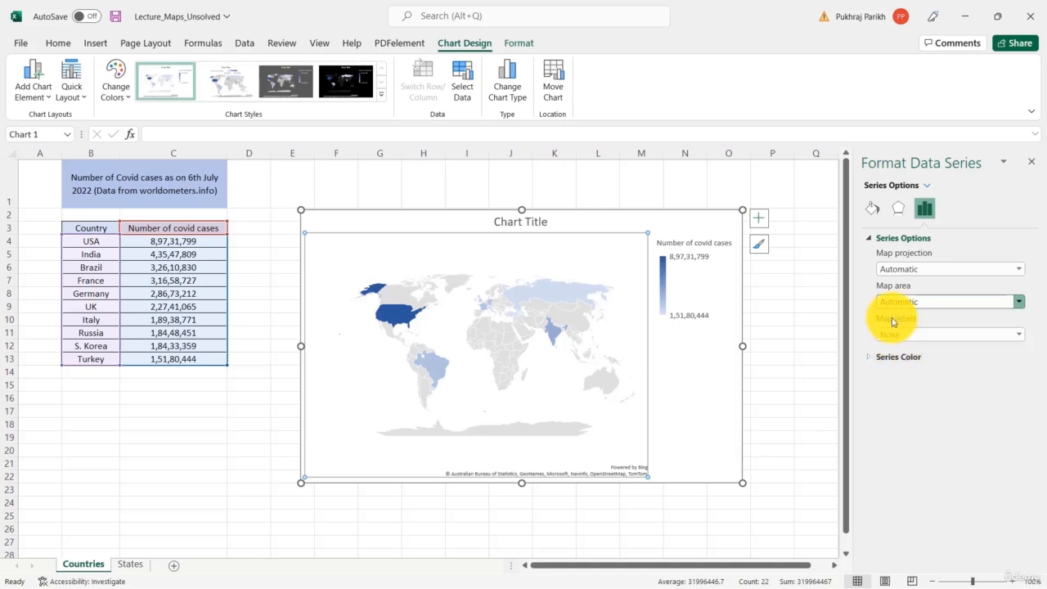
Try Show all for the series' map labels, set them to Best fit only, and expand the series color settings
{"action": "left_click", "coordinate": [905, 335]}
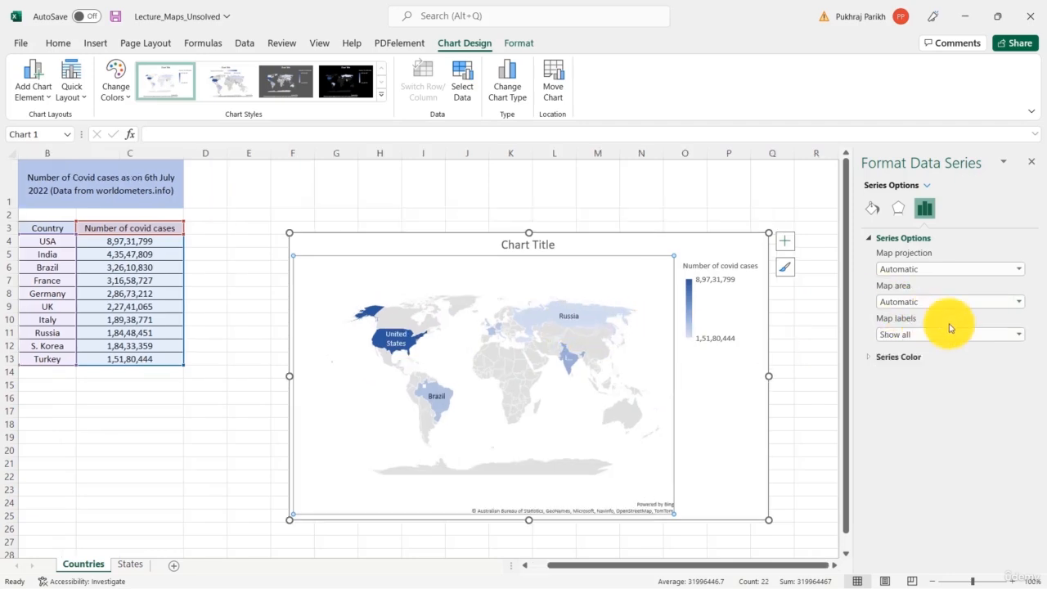
{"action": "left_click", "coordinate": [981, 336]}
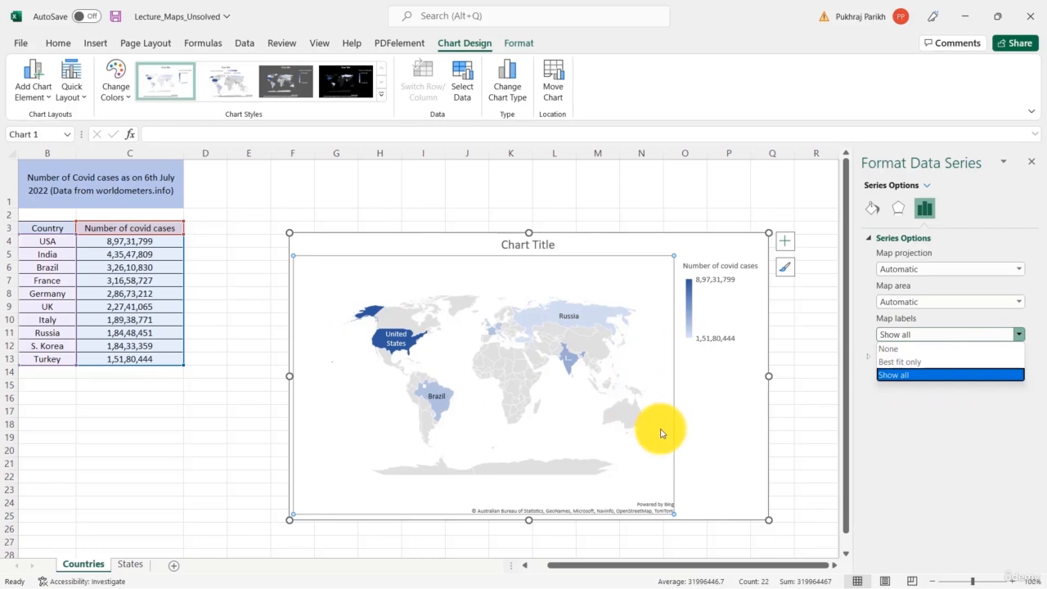
{"action": "left_click", "coordinate": [923, 363]}
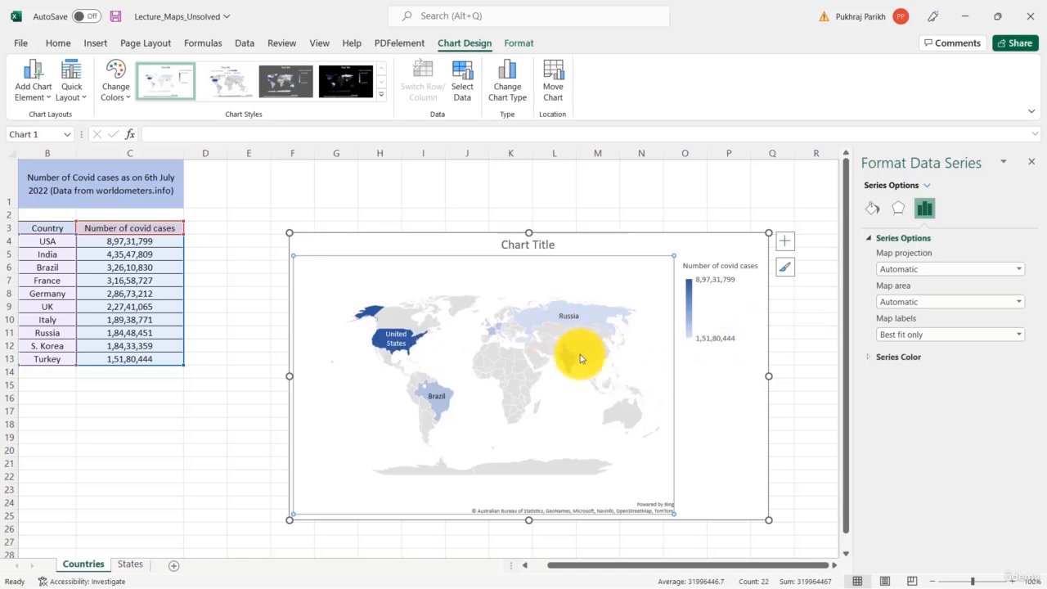
{"action": "left_click", "coordinate": [872, 357]}
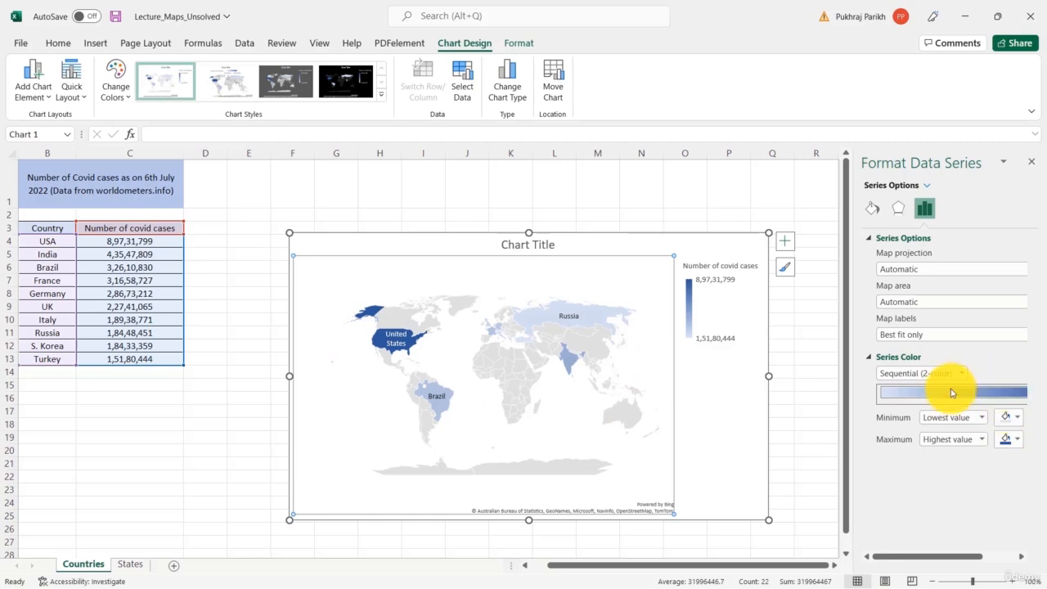
Recolor the two-color scale with light orange for the minimum and dark orange-brown for the maximum value
{"action": "left_click", "coordinate": [1009, 417]}
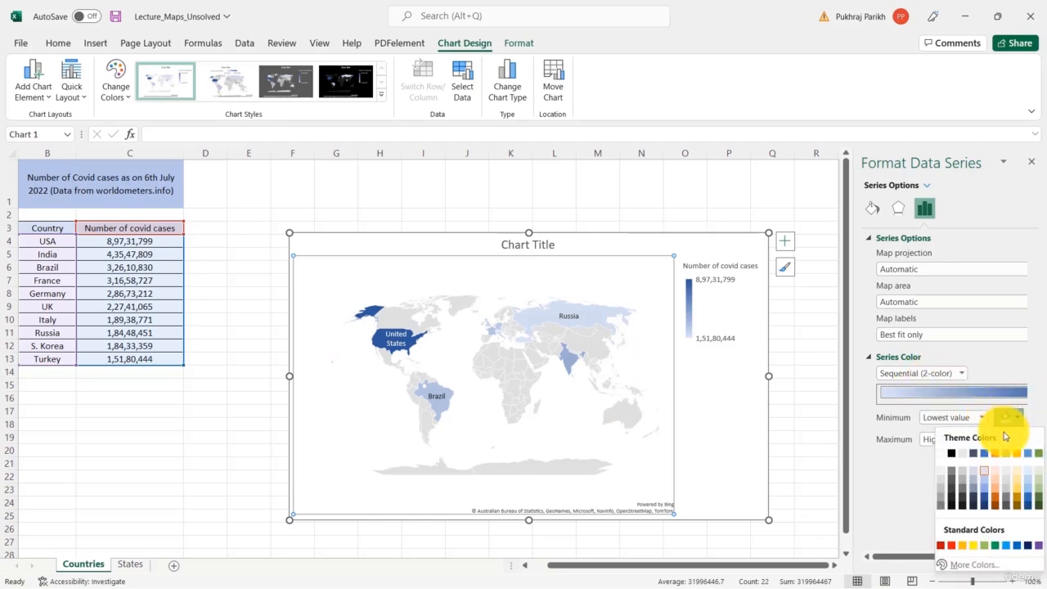
{"action": "left_click", "coordinate": [1001, 473]}
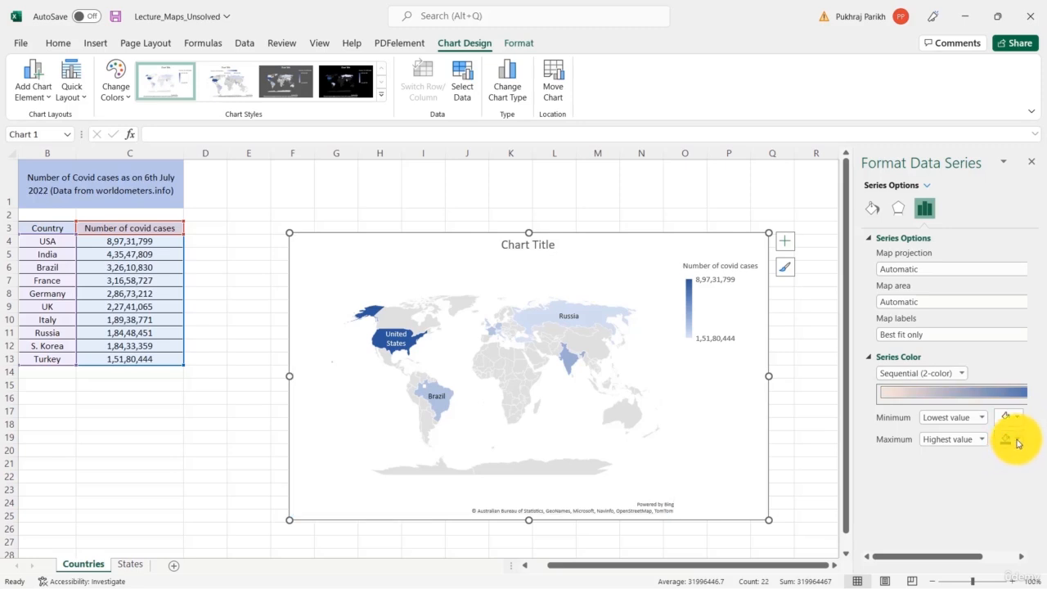
{"action": "left_click", "coordinate": [1018, 441]}
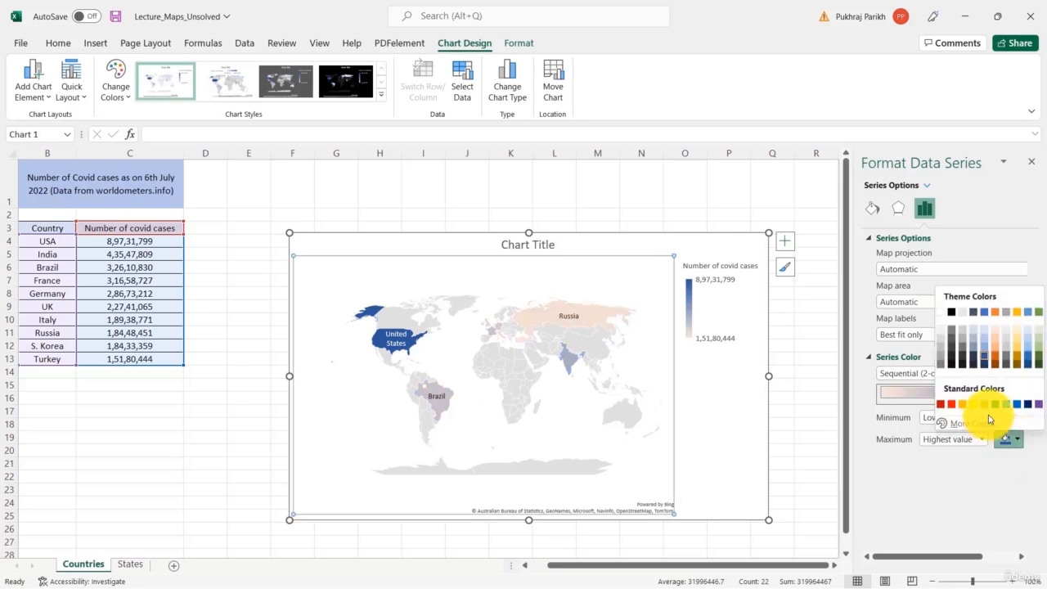
{"action": "left_click", "coordinate": [993, 370]}
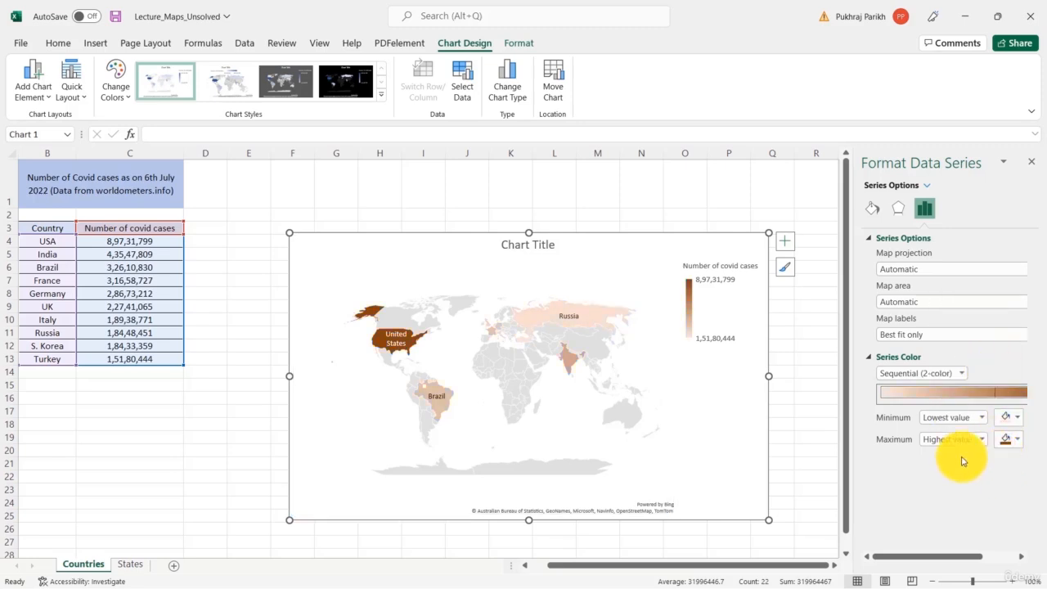
Change the series color scale to Diverging (3-color) and set the minimum value's color to dark green
{"action": "left_click", "coordinate": [962, 374]}
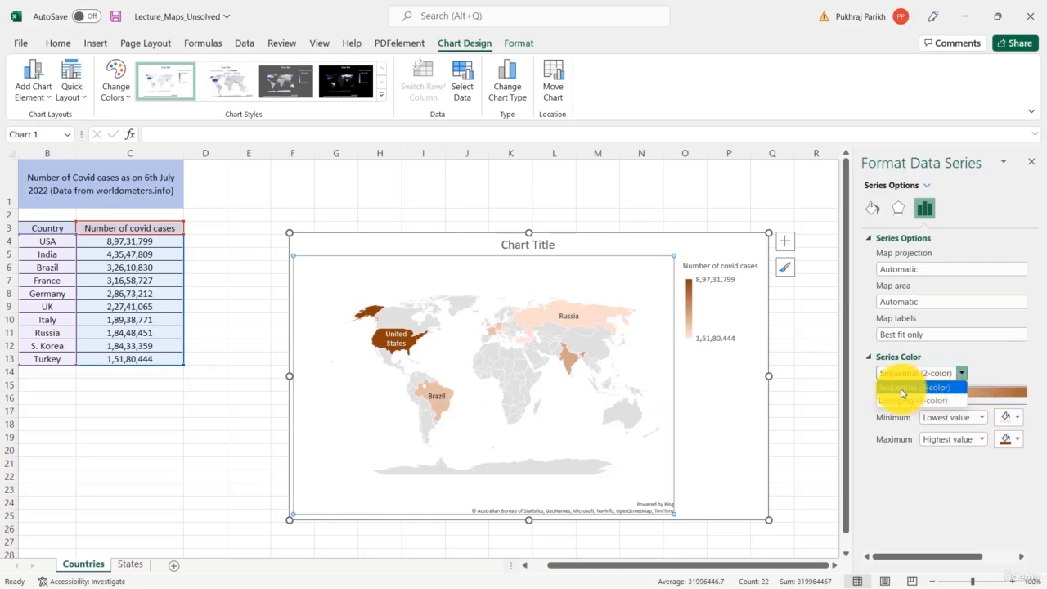
{"action": "left_click", "coordinate": [939, 401]}
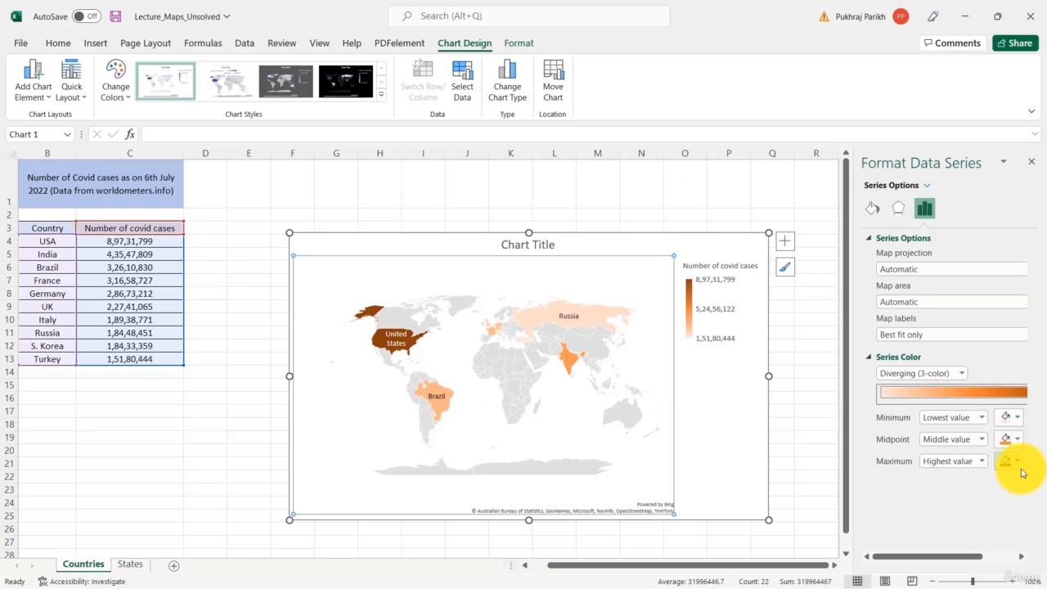
{"action": "left_click", "coordinate": [1016, 419]}
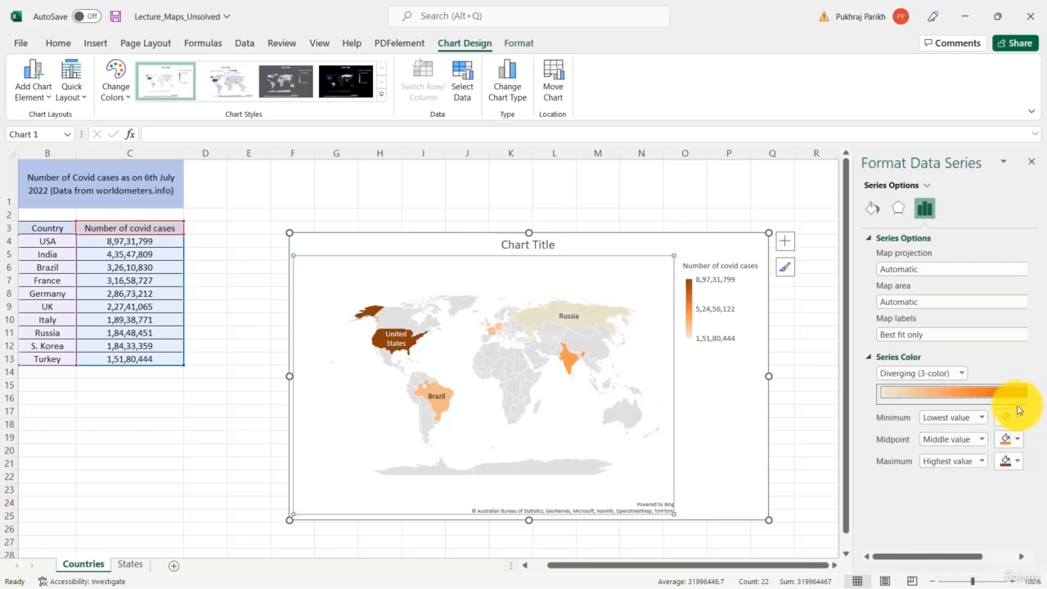
{"action": "left_click", "coordinate": [1008, 472]}
{"action": "left_click", "coordinate": [1016, 419]}
{"action": "left_click", "coordinate": [1039, 500]}
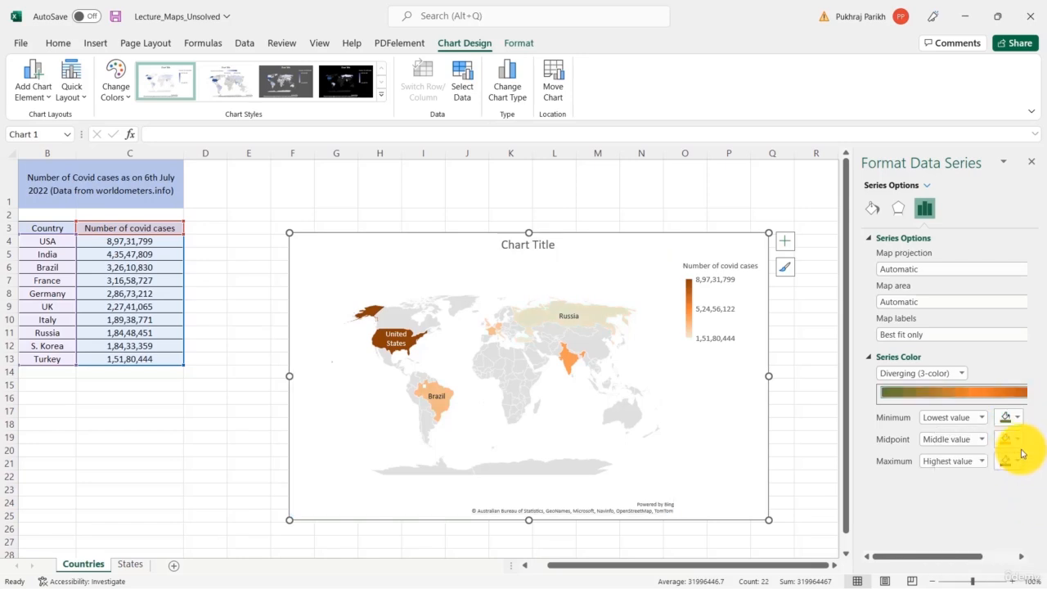
Set the scale's midpoint color to light gold and its maximum color to the standard dark red
{"action": "left_click", "coordinate": [1014, 438]}
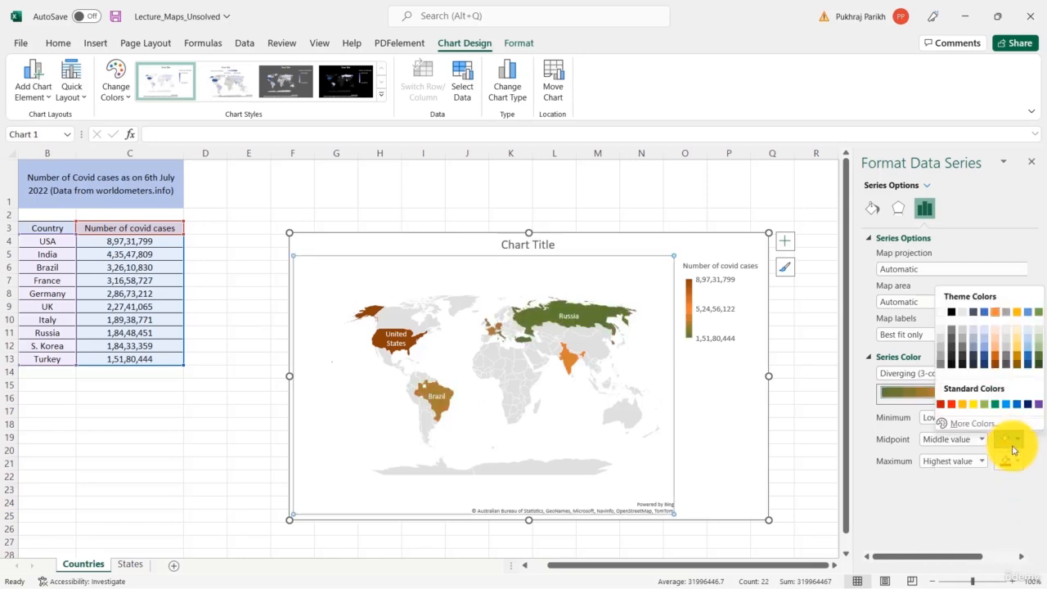
{"action": "left_click", "coordinate": [1015, 346]}
{"action": "left_click", "coordinate": [1018, 462]}
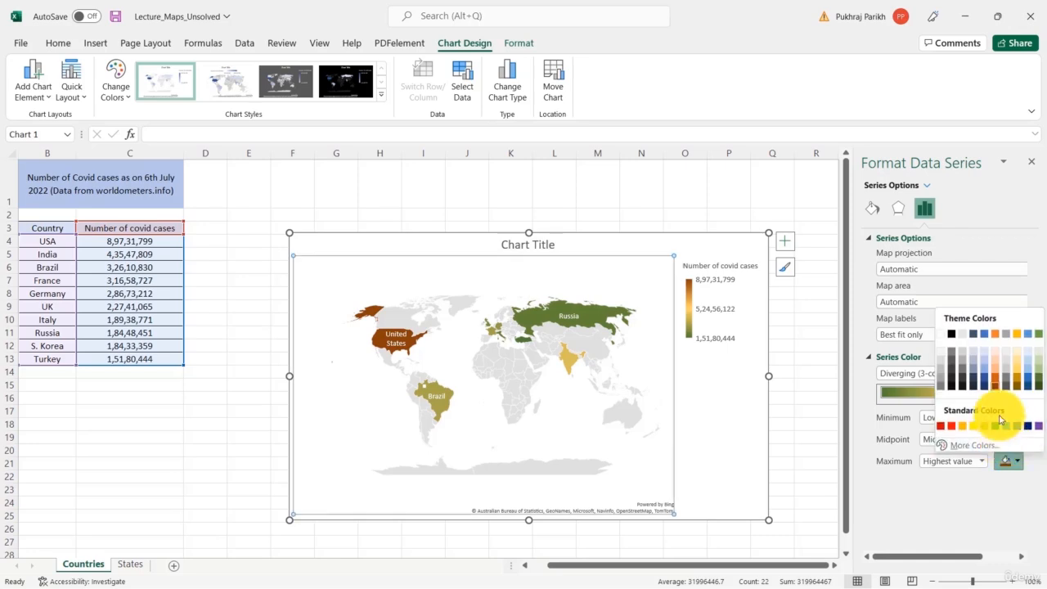
{"action": "left_click", "coordinate": [941, 427]}
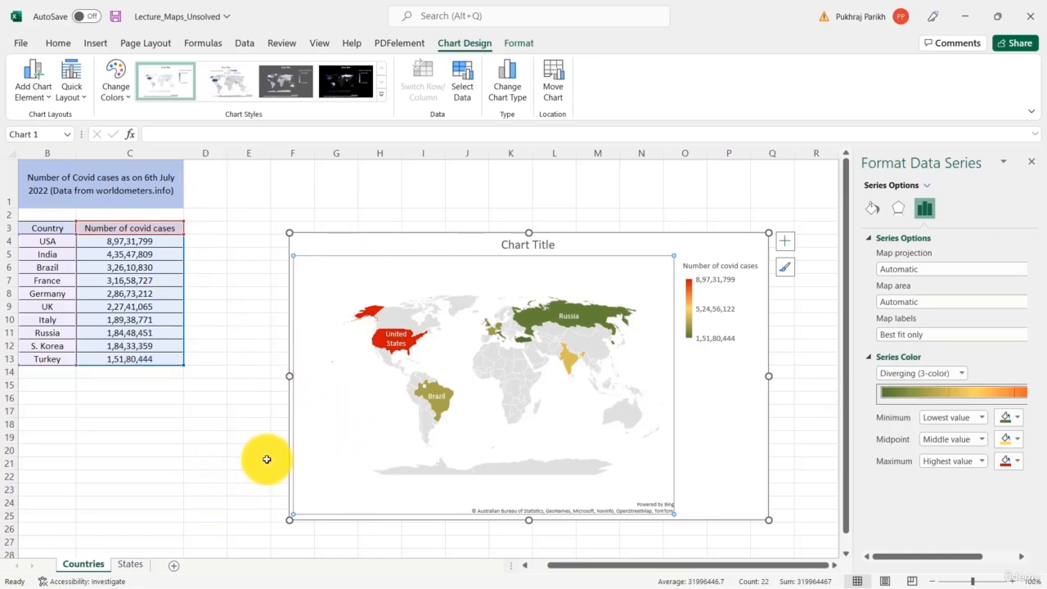
Insert a filled map chart on the States sheet from the state and Covid case data in B3:C13
{"action": "left_click", "coordinate": [141, 565]}
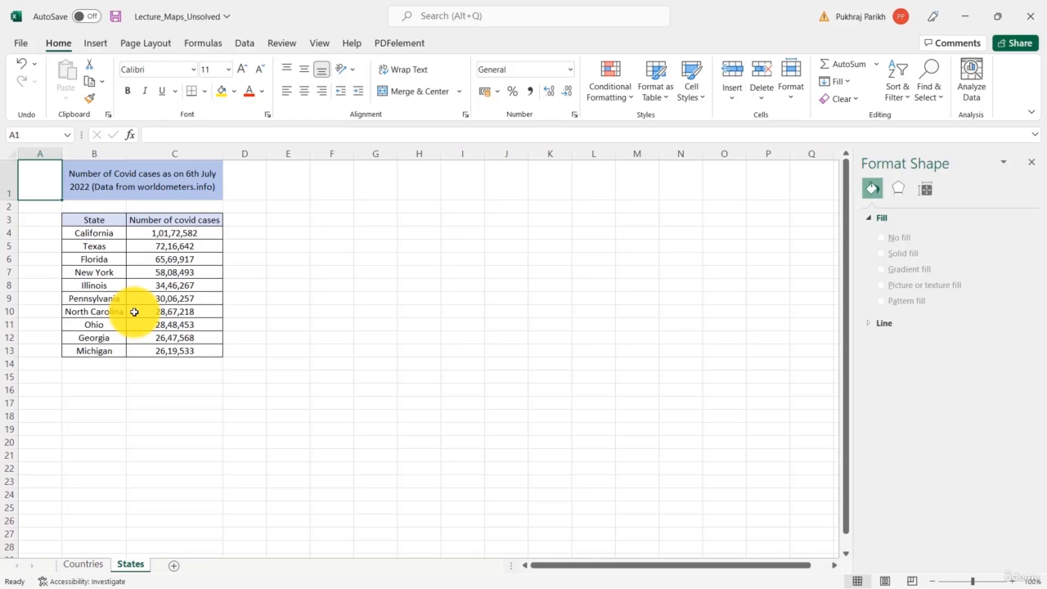
{"action": "left_click", "coordinate": [102, 216]}
{"action": "left_click_drag", "start_coordinate": [103, 216], "coordinate": [183, 357]}
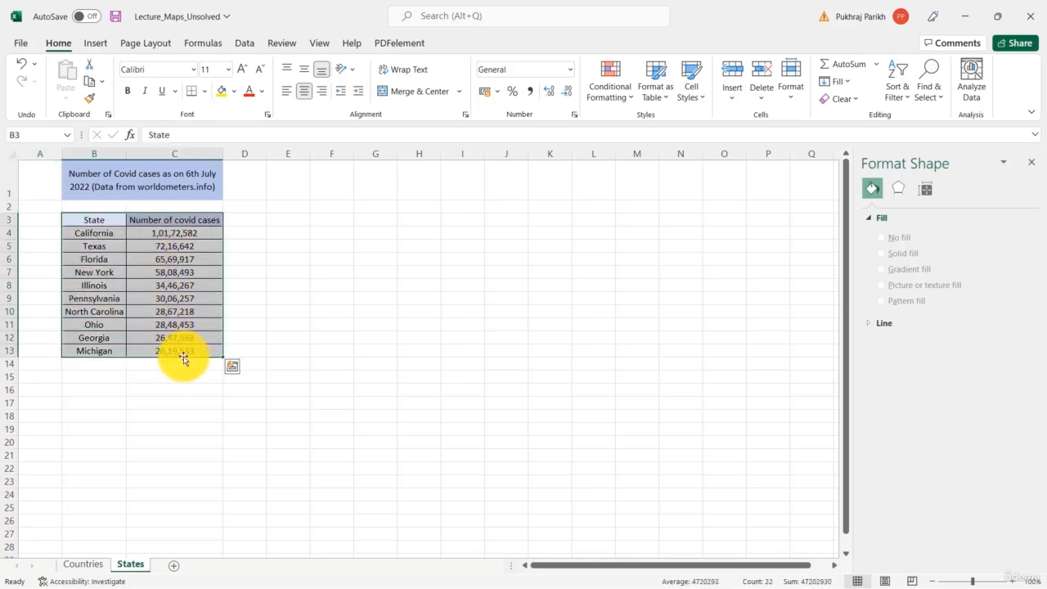
{"action": "left_click", "coordinate": [95, 42]}
{"action": "left_click", "coordinate": [463, 77]}
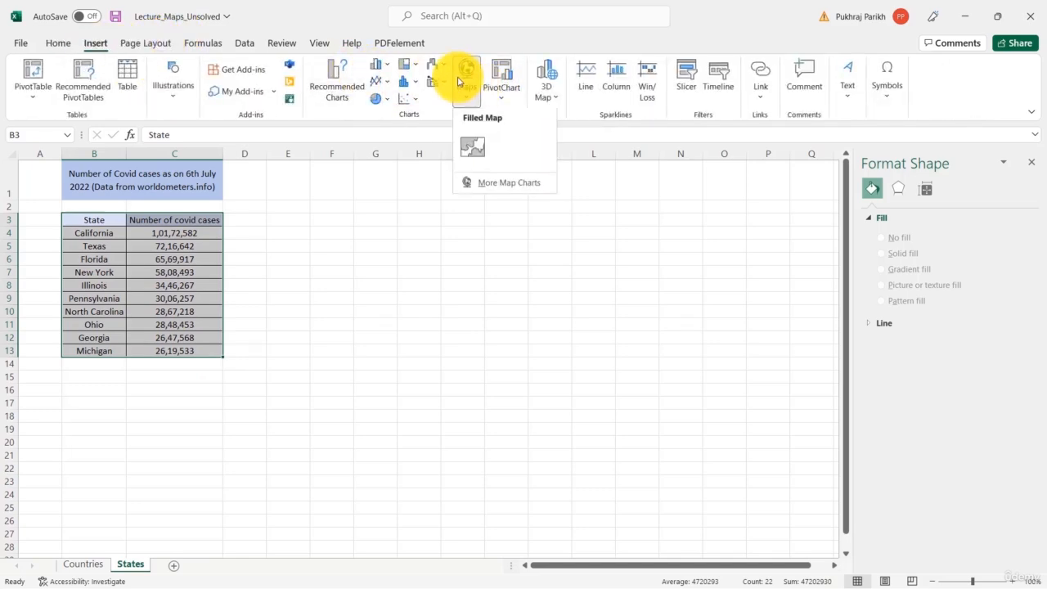
{"action": "left_click", "coordinate": [483, 136]}
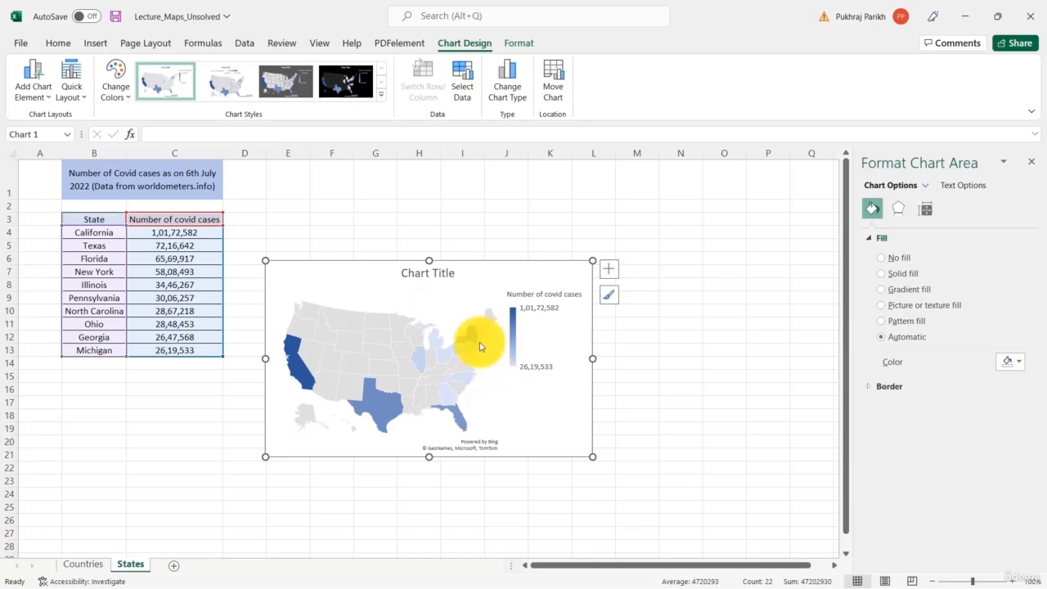
Show the series options of the state map's data series and examine the available map area choices
{"action": "right_click", "coordinate": [421, 351]}
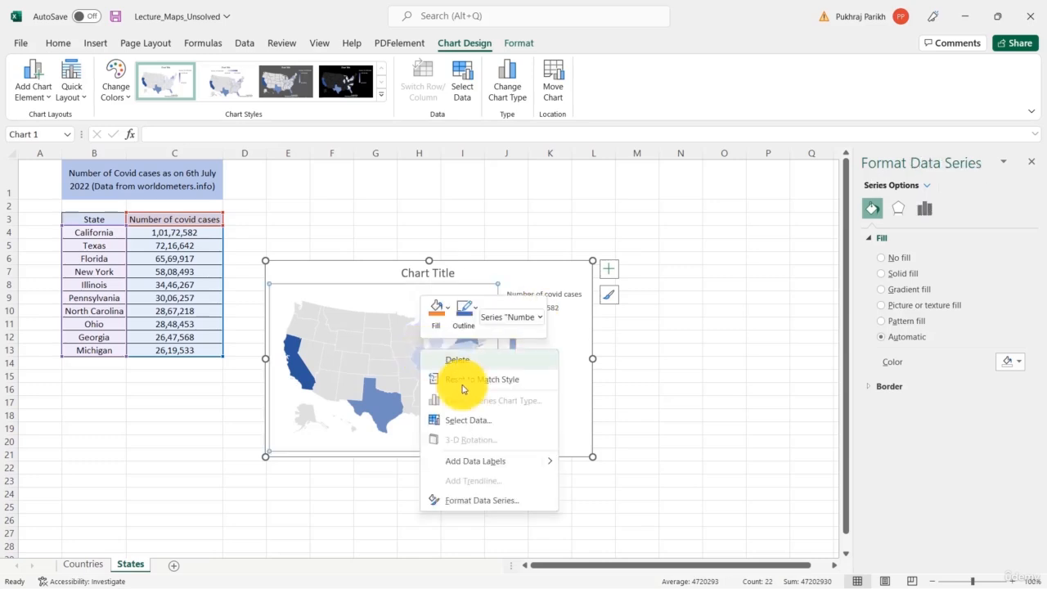
{"action": "left_click", "coordinate": [494, 501]}
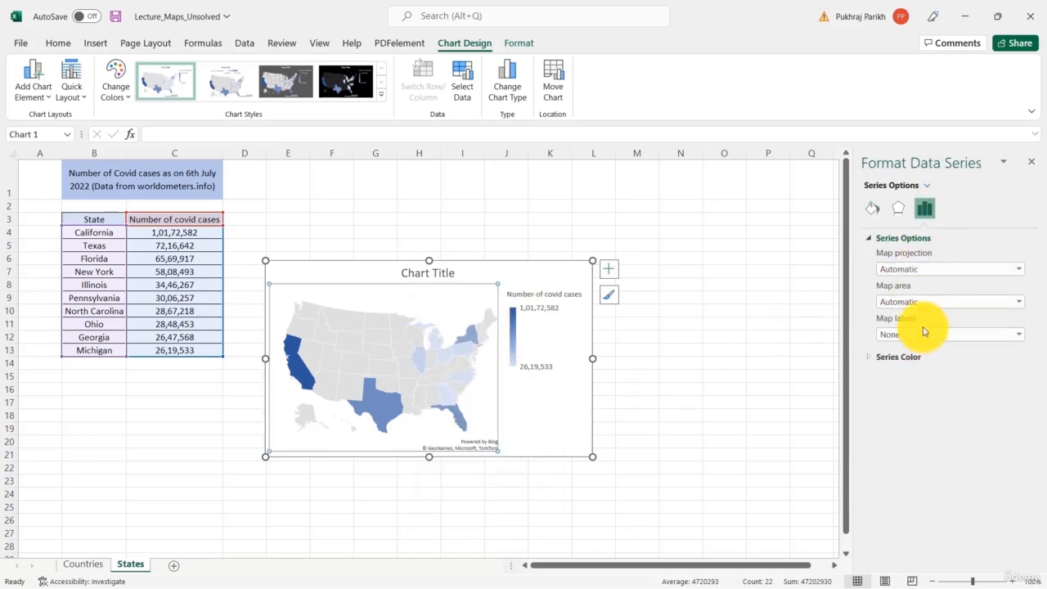
{"action": "left_click", "coordinate": [1016, 303]}
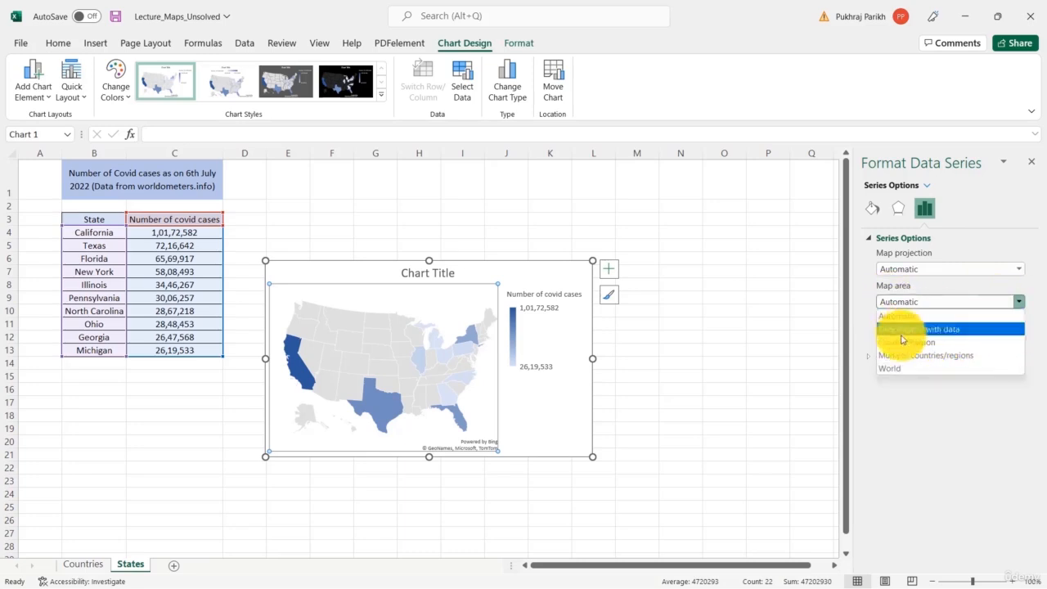